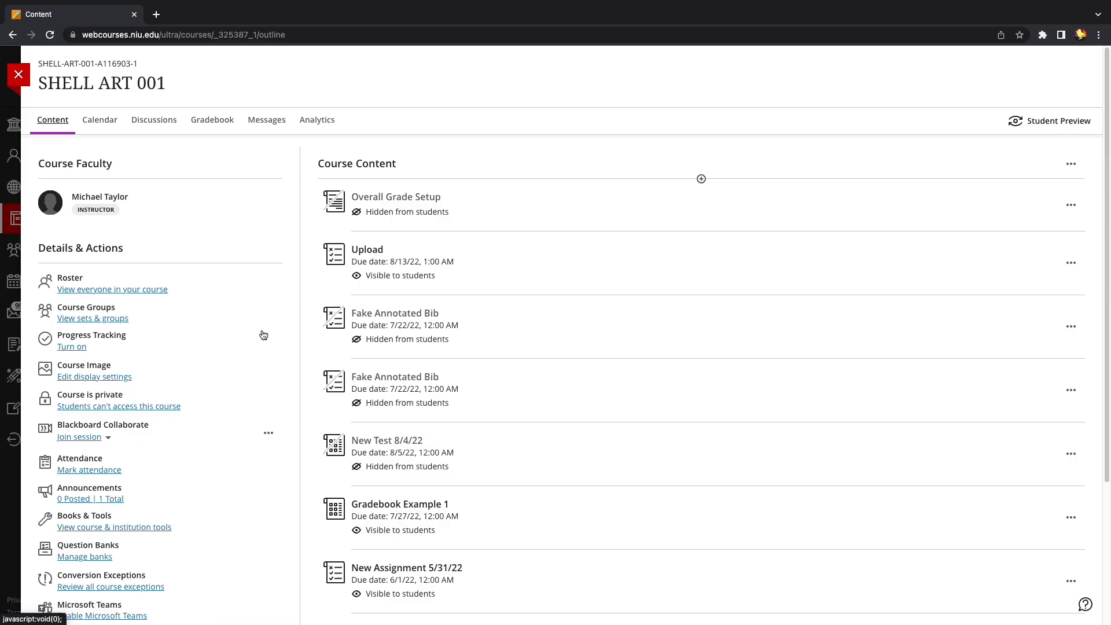
# - Open the overall grade settings from the course's gradebook settings and view the options for how the overall grade is displayed
pyautogui.click(215, 126)
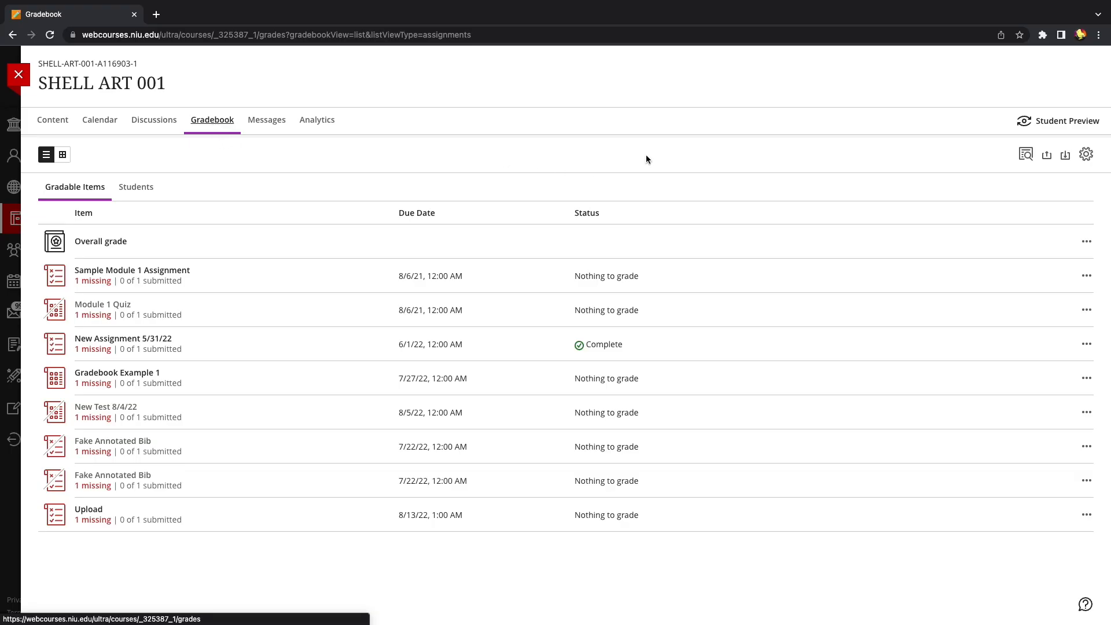
pyautogui.click(1086, 155)
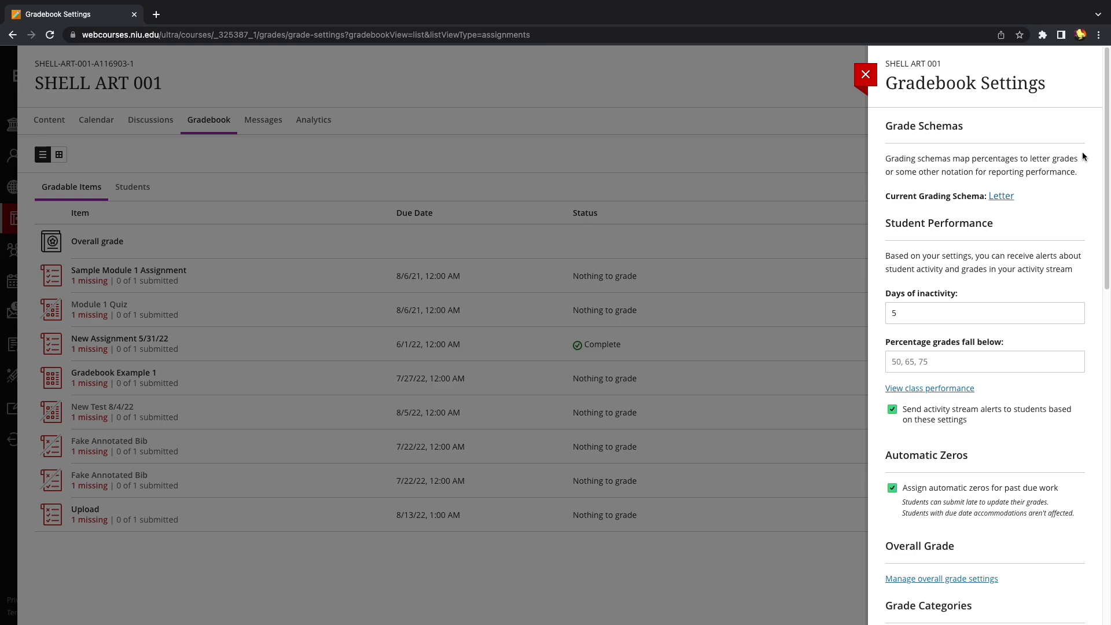
pyautogui.scroll(-3, 1097, 183)
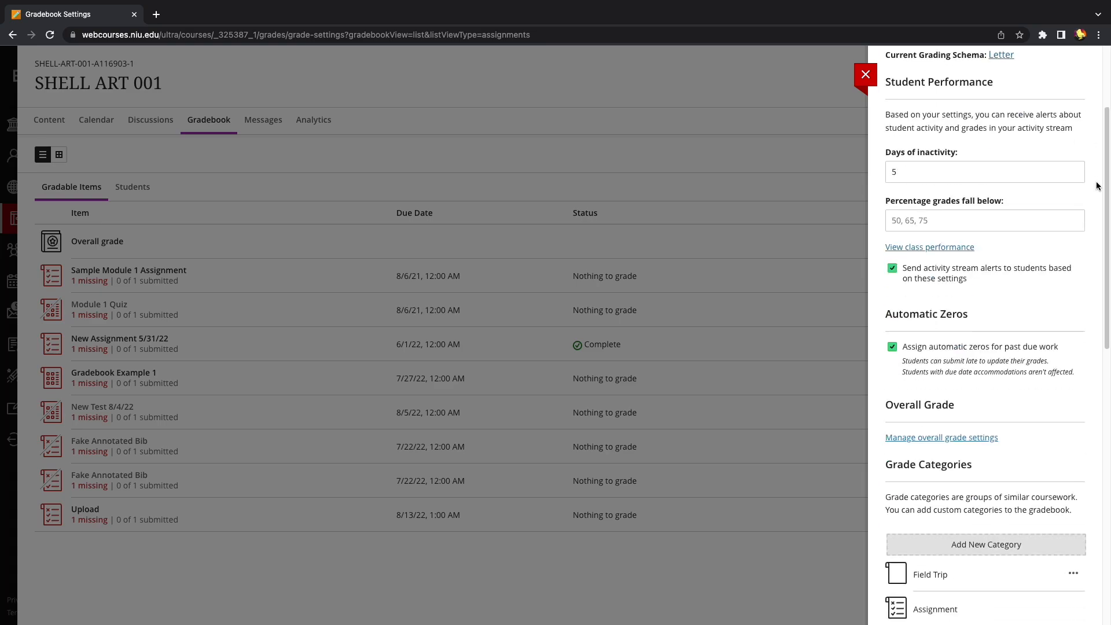
pyautogui.scroll(-1, 987, 382)
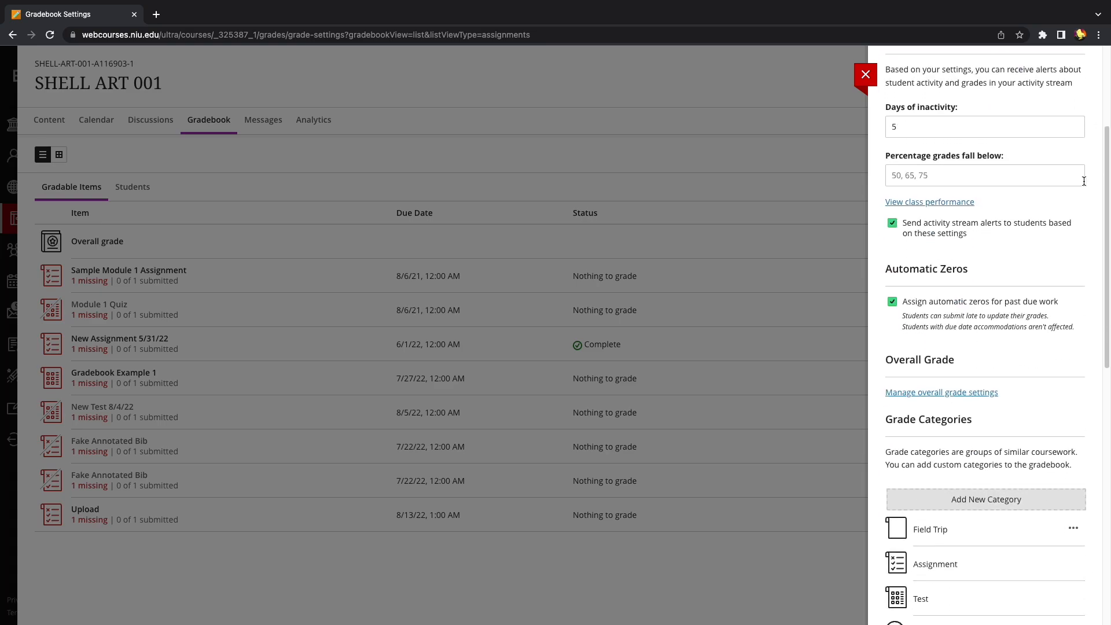
pyautogui.click(945, 393)
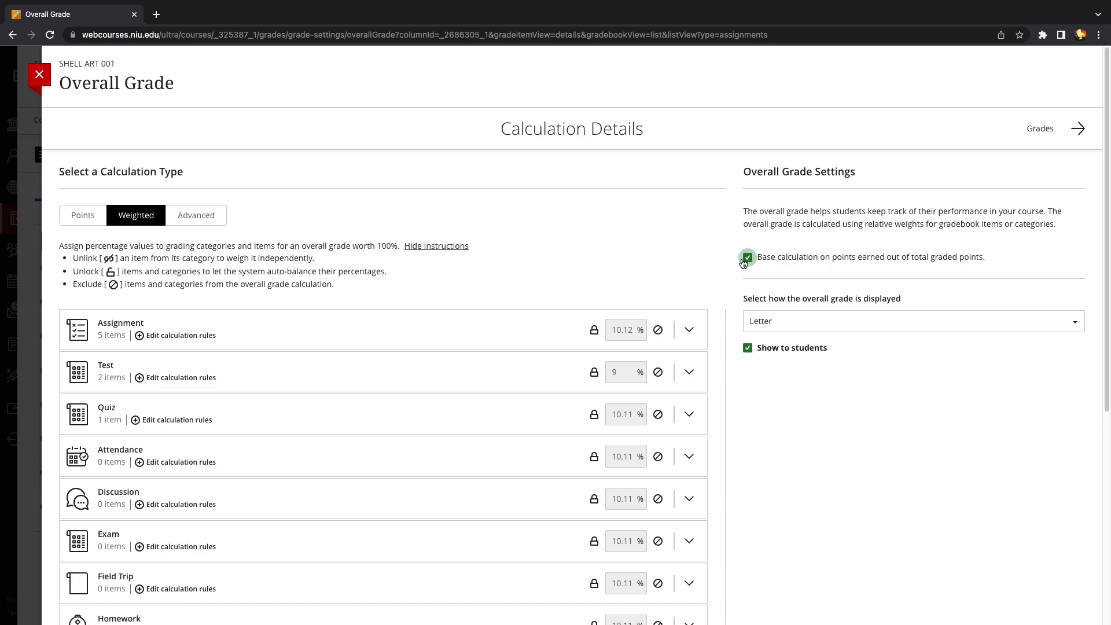
pyautogui.click(762, 325)
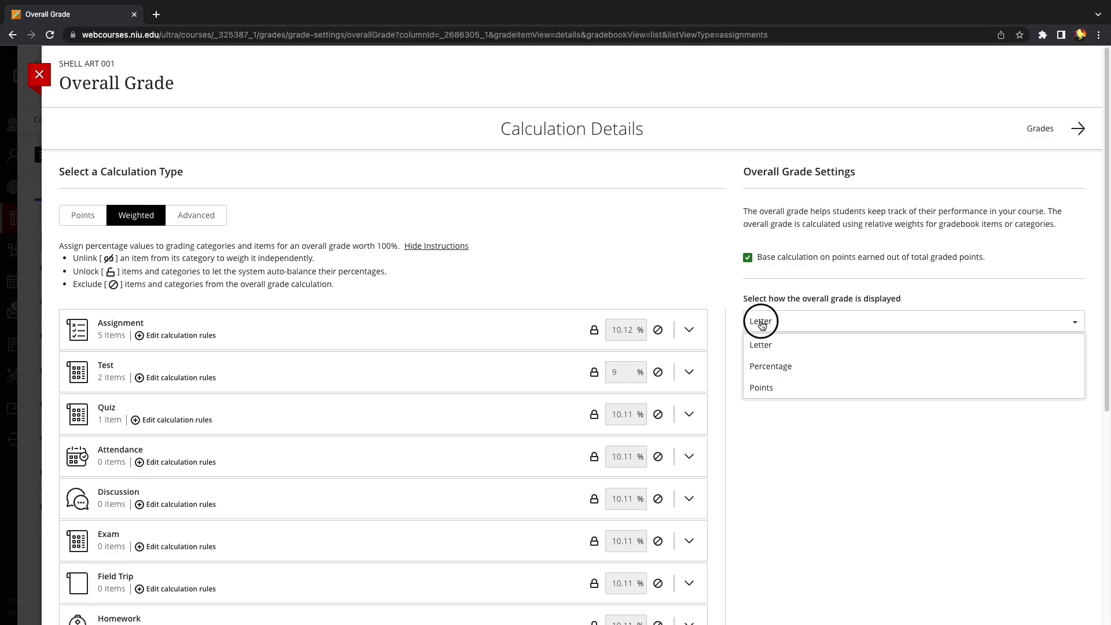
pyautogui.click(761, 325)
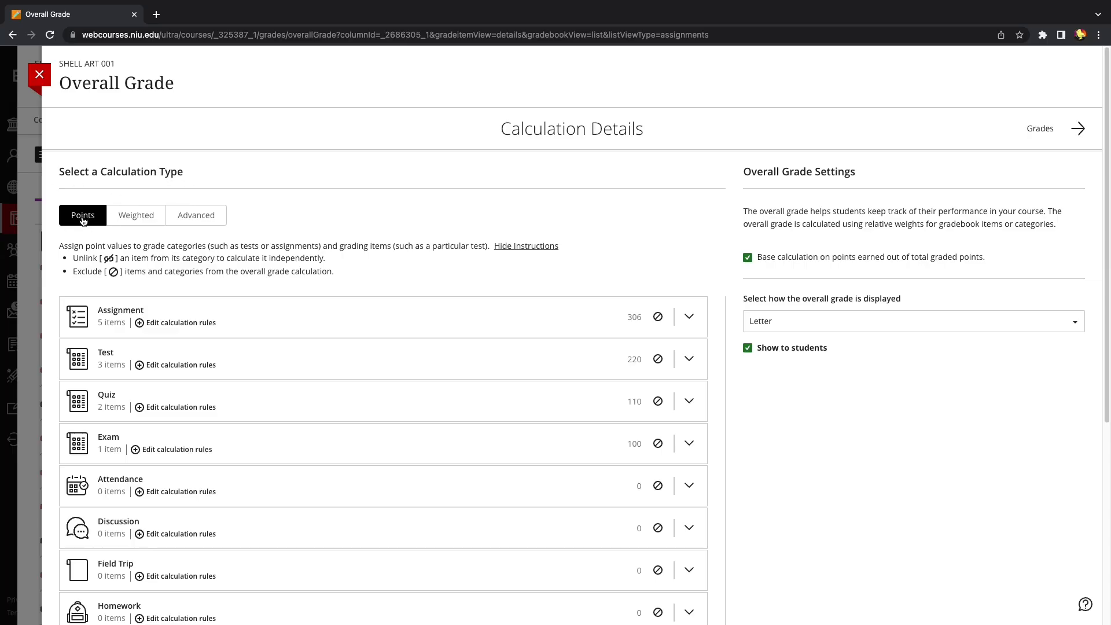
# - Review the items in the Assignment and Test categories of the Points calculation, and close the overall grade page
pyautogui.scroll(-2, 79, 232)
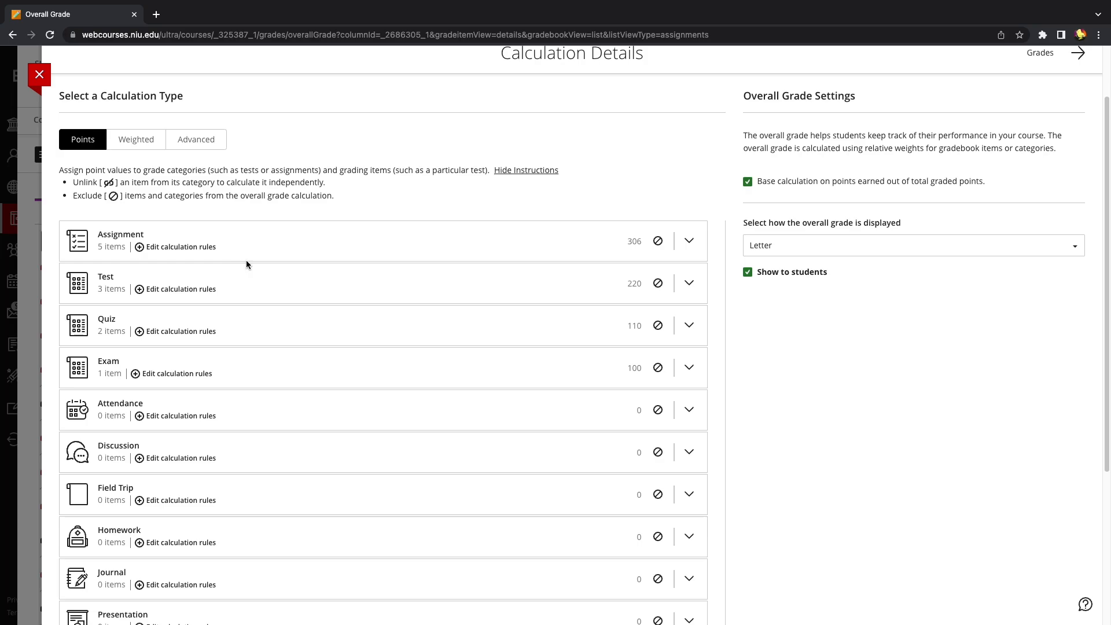
pyautogui.click(690, 242)
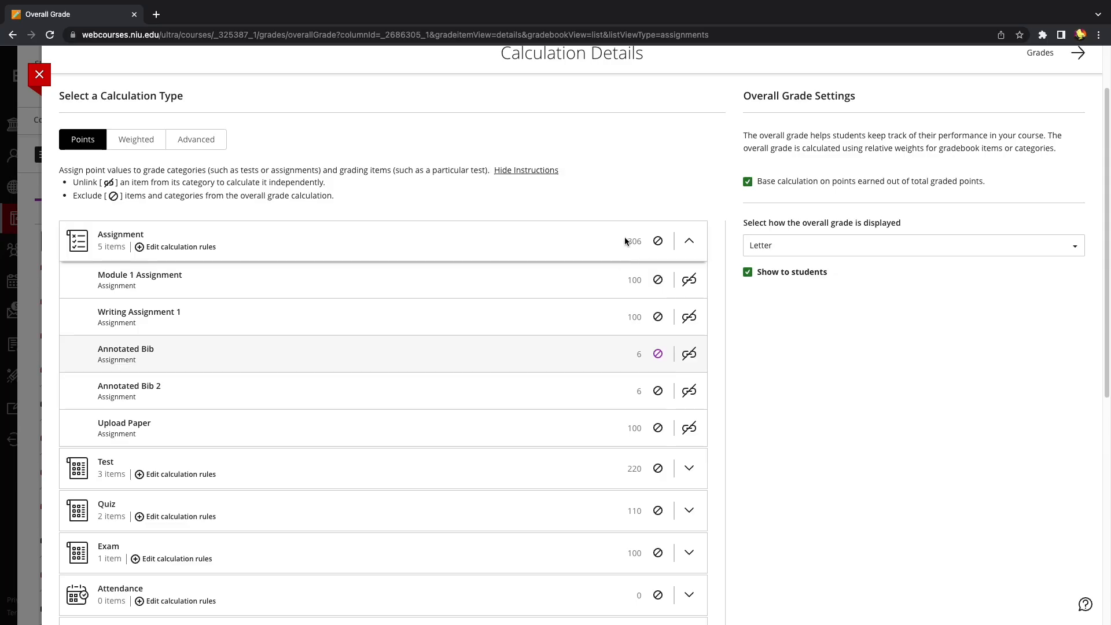
pyautogui.click(690, 241)
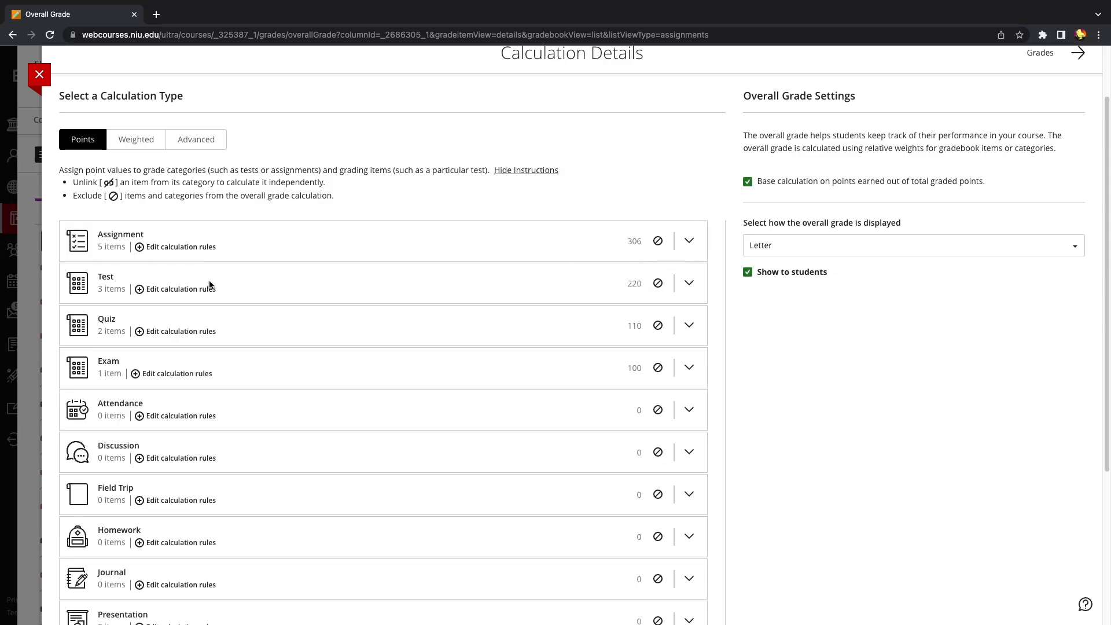
pyautogui.click(689, 283)
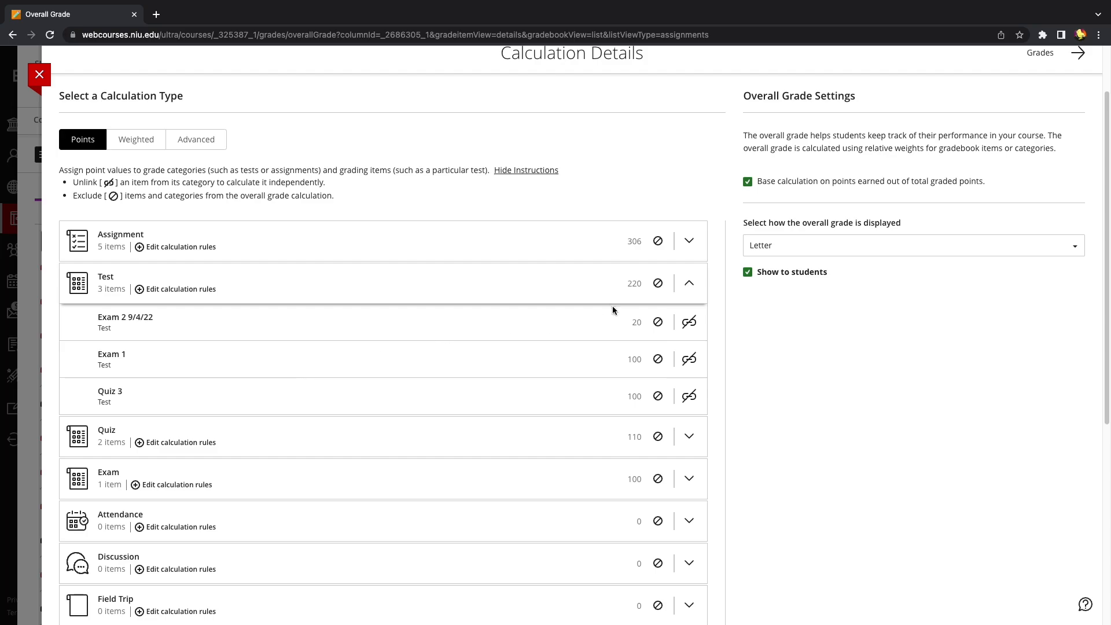
pyautogui.click(689, 283)
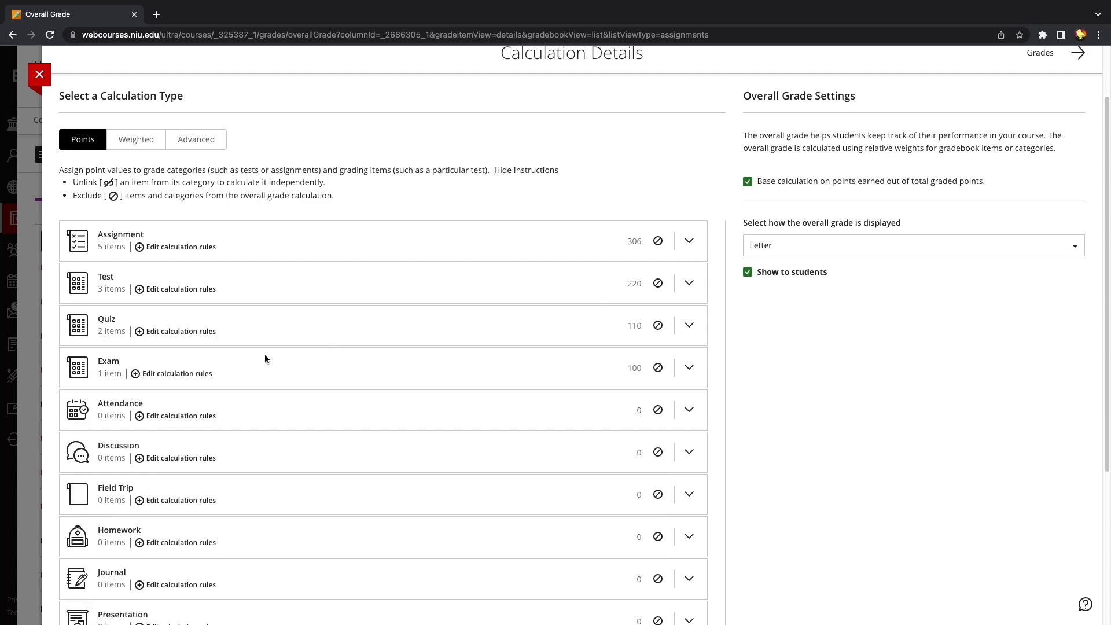
pyautogui.click(40, 75)
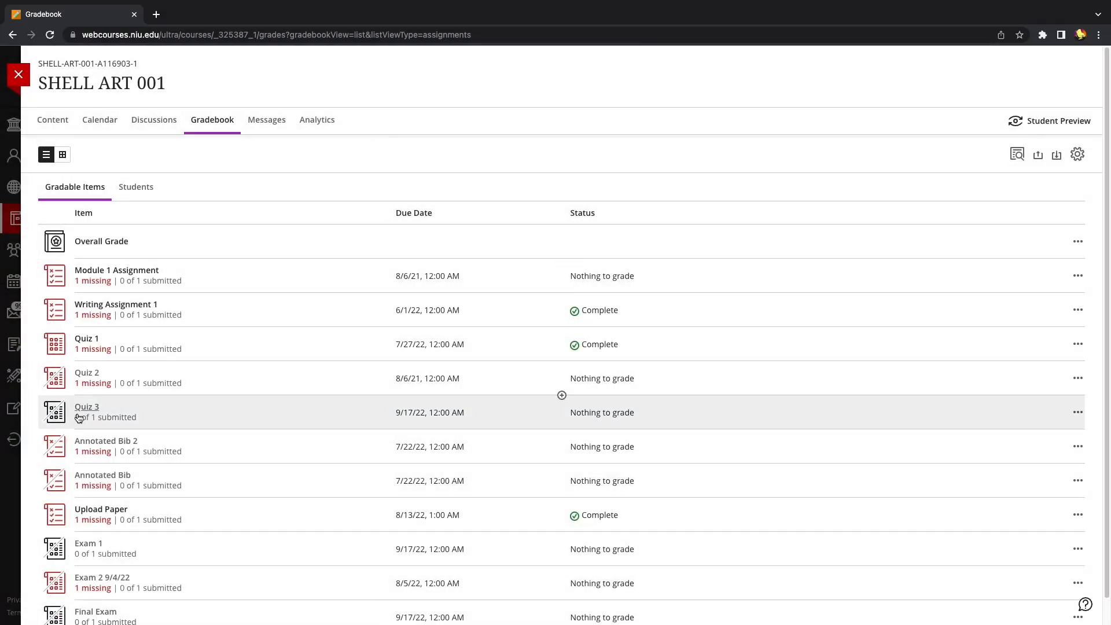
# - Change the grade category of Quiz 3 to Quiz, save the settings and return to the gradebook
pyautogui.scroll(-1, 420, 392)
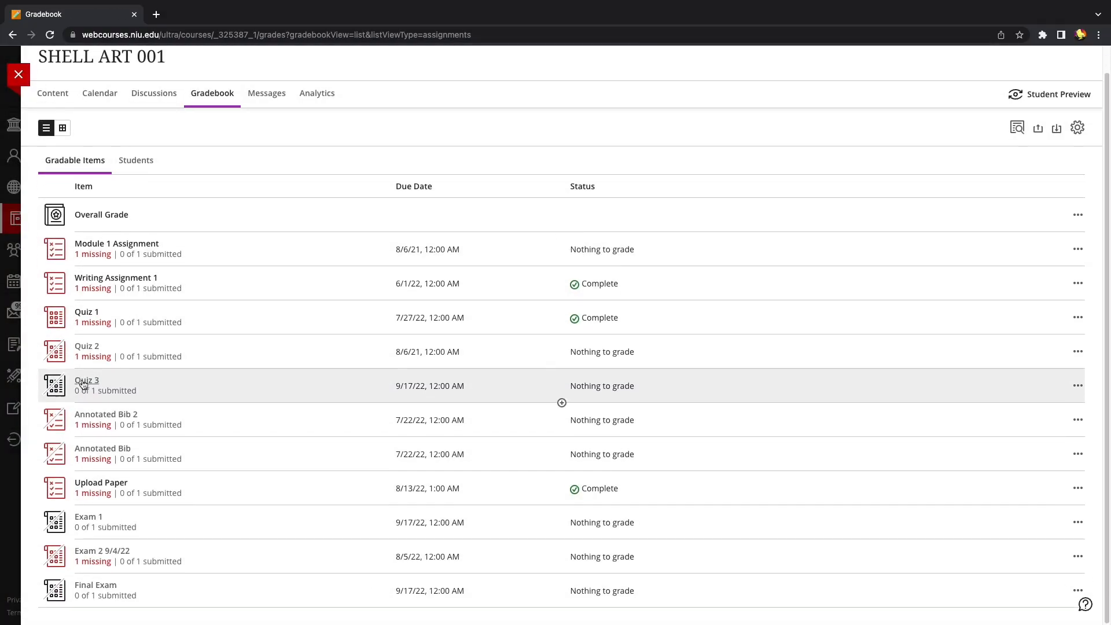
pyautogui.click(1078, 386)
pyautogui.click(980, 410)
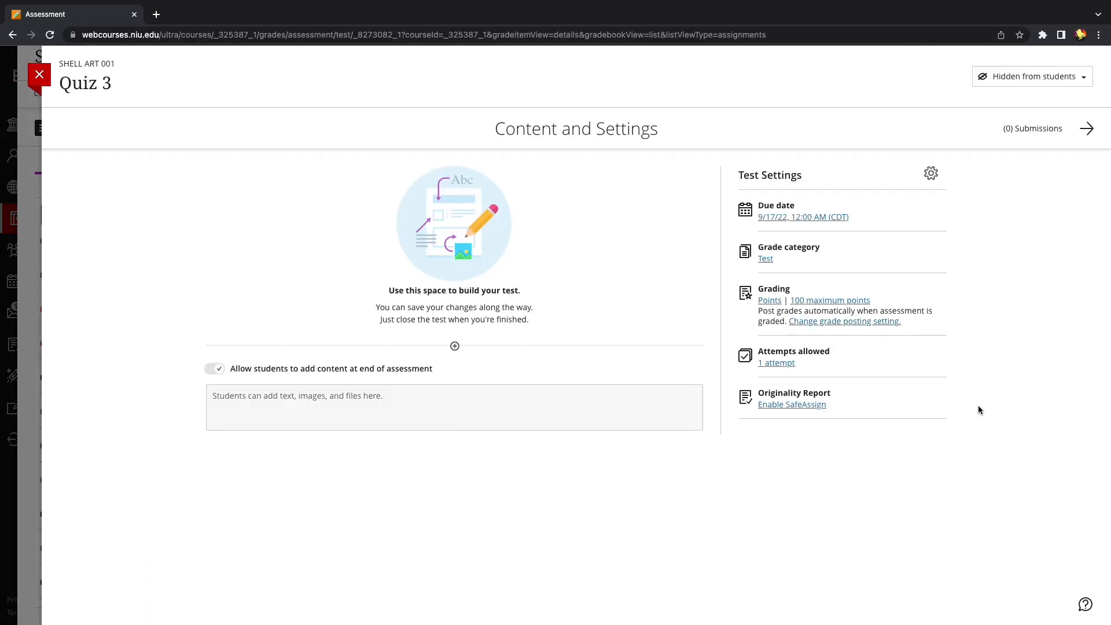
pyautogui.click(770, 261)
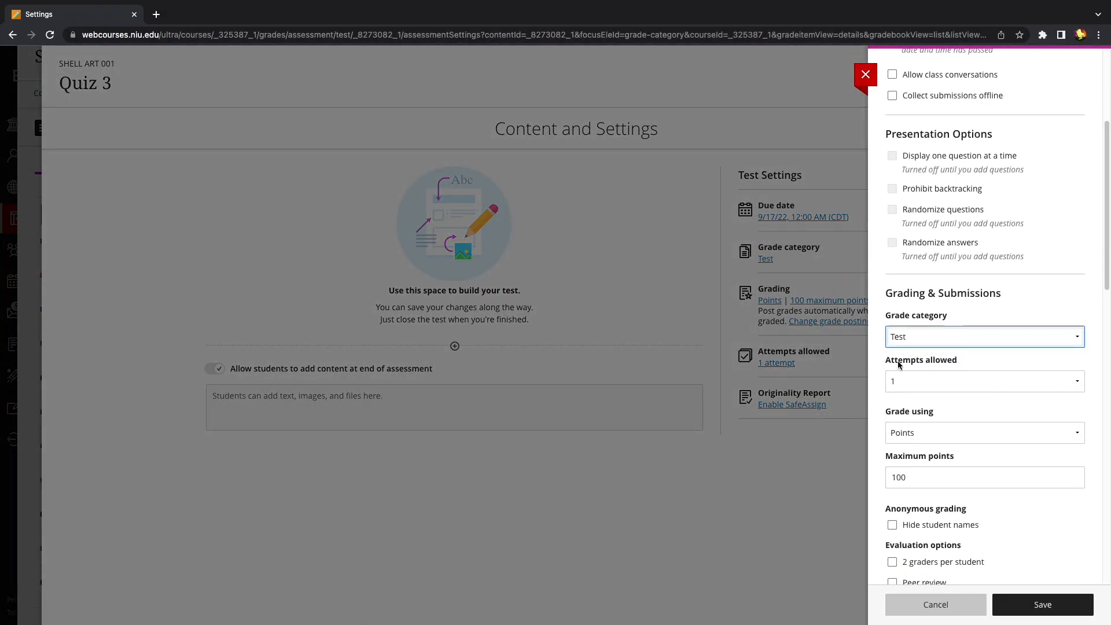
pyautogui.click(914, 342)
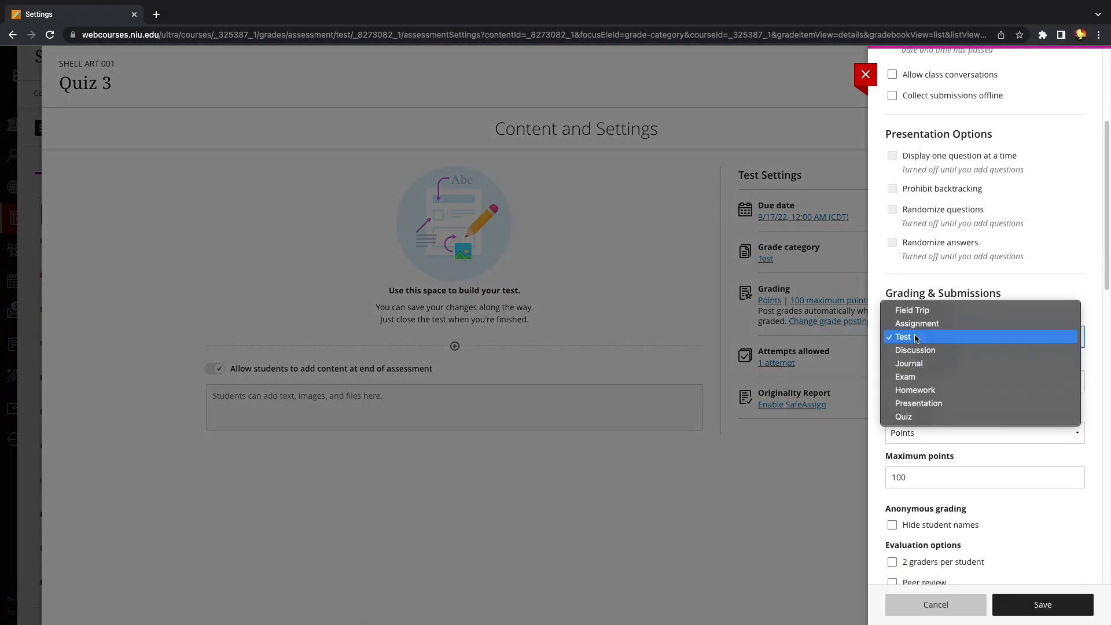
pyautogui.click(903, 418)
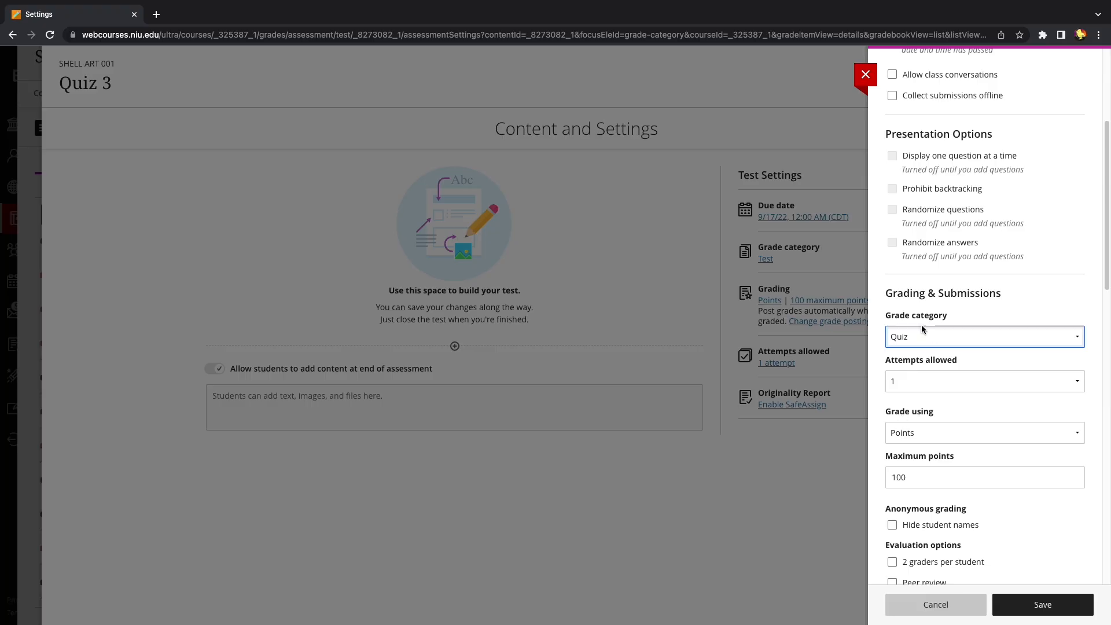
pyautogui.click(1045, 605)
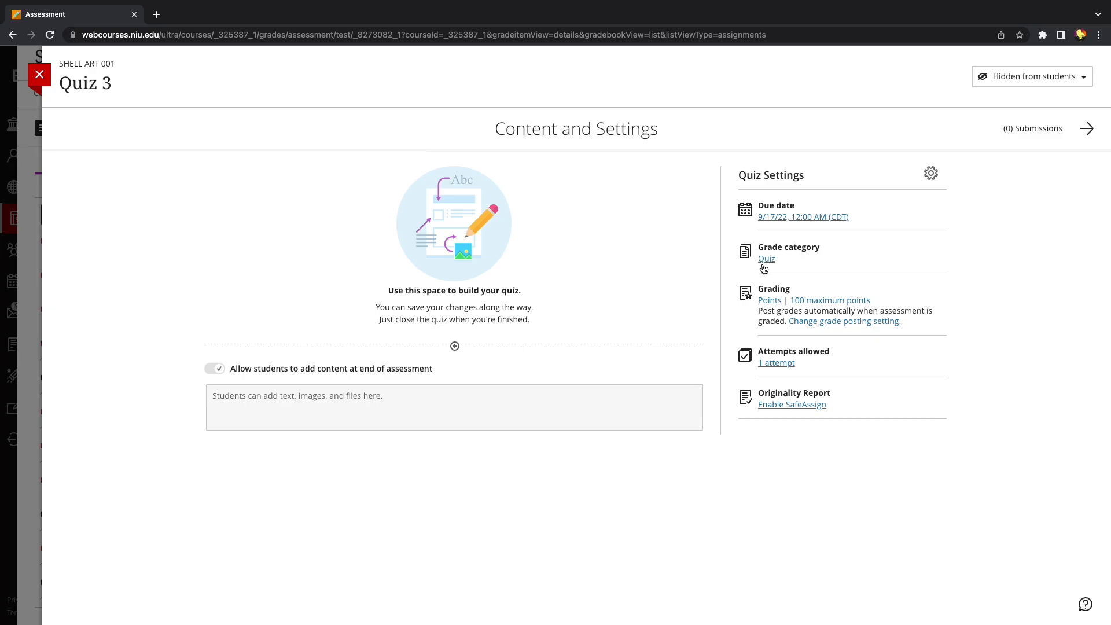
pyautogui.click(40, 74)
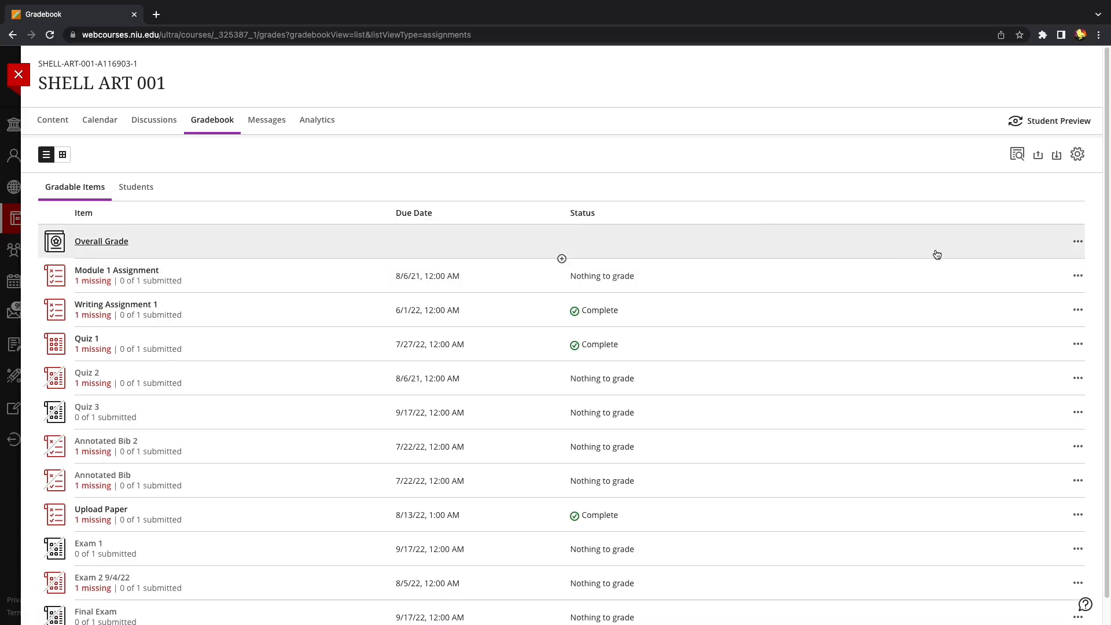
# - Reopen the overall grade calculation and check which items are in the Quiz and Test categories
pyautogui.click(1076, 243)
pyautogui.click(974, 274)
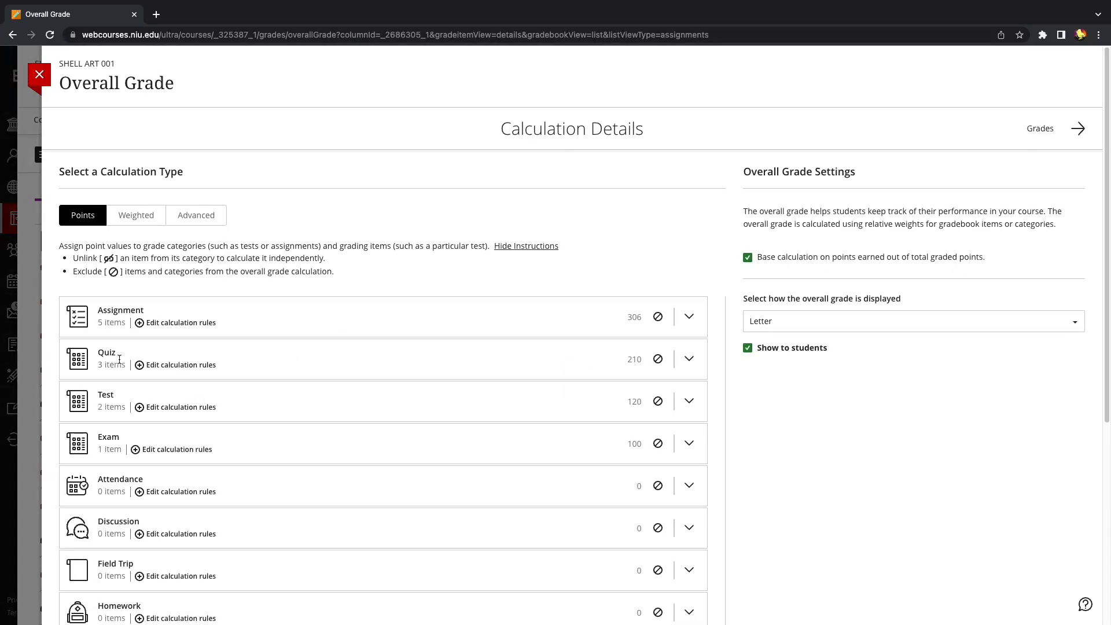
pyautogui.click(693, 359)
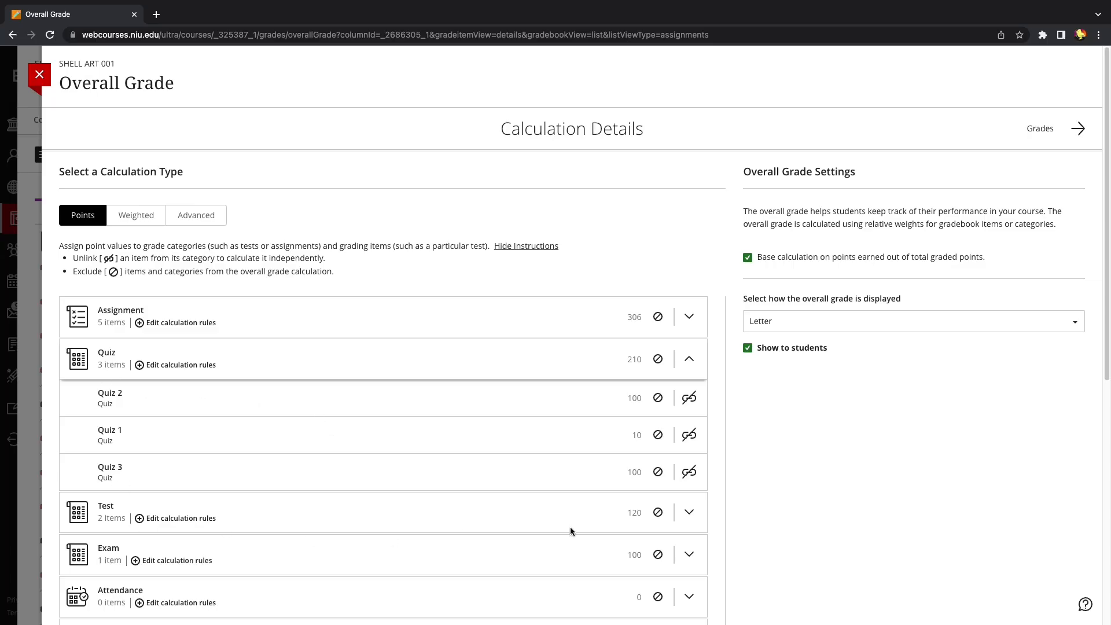
pyautogui.click(690, 514)
pyautogui.scroll(-1, 220, 529)
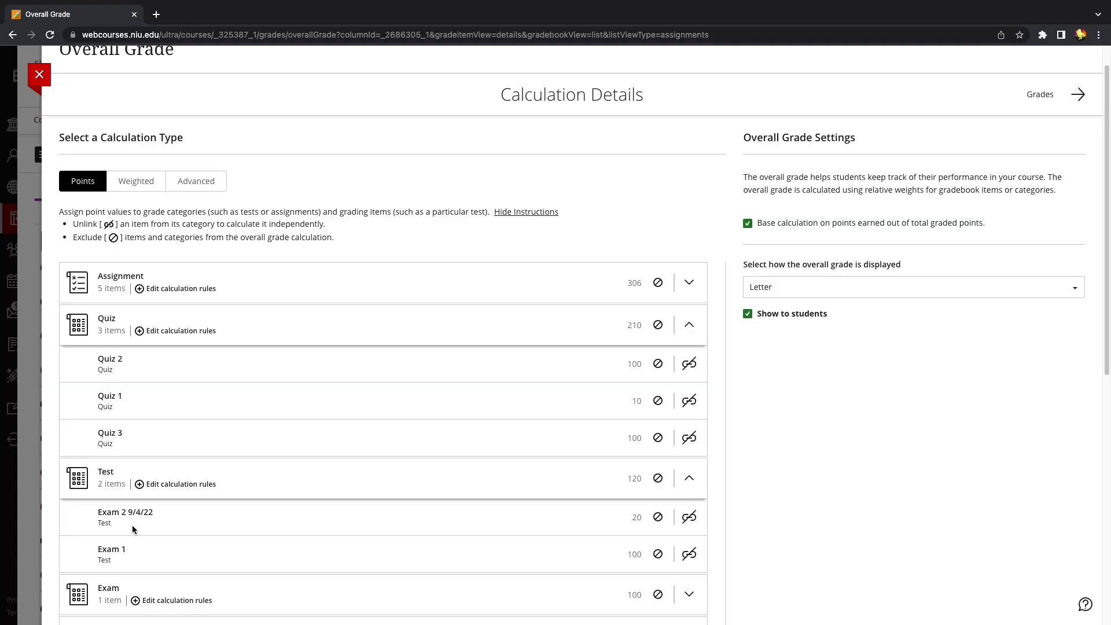
pyautogui.click(689, 478)
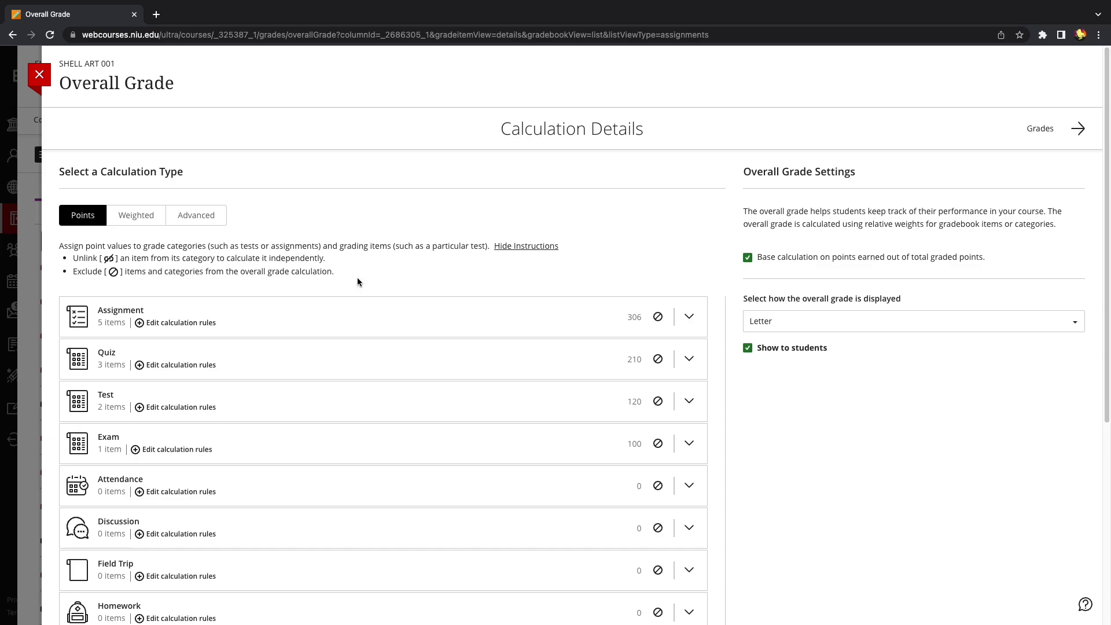
# - Include the Annotated Bib assignment in the overall grade calculation and exclude it again
pyautogui.moveTo(73, 271); pyautogui.dragTo(106, 272)
pyautogui.click(690, 317)
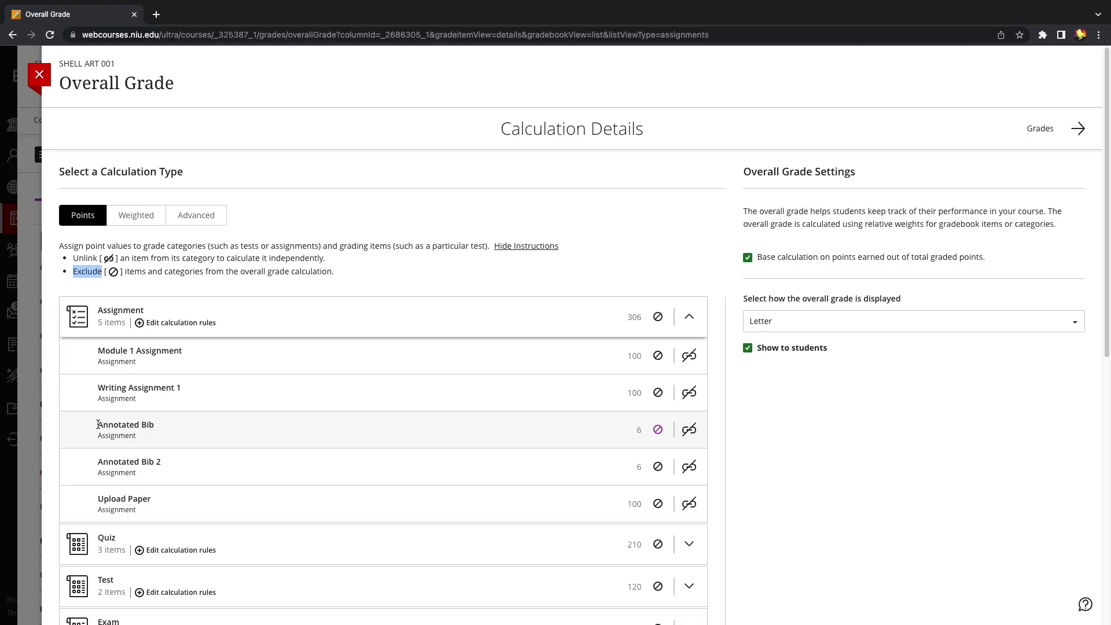
pyautogui.moveTo(97, 425); pyautogui.dragTo(153, 428)
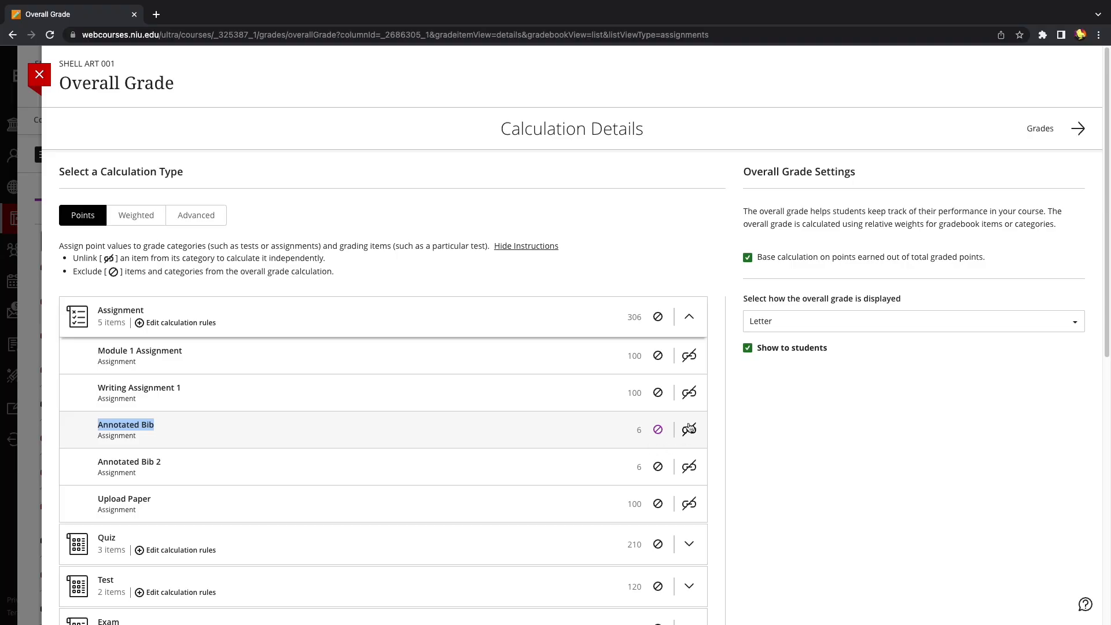
pyautogui.click(659, 432)
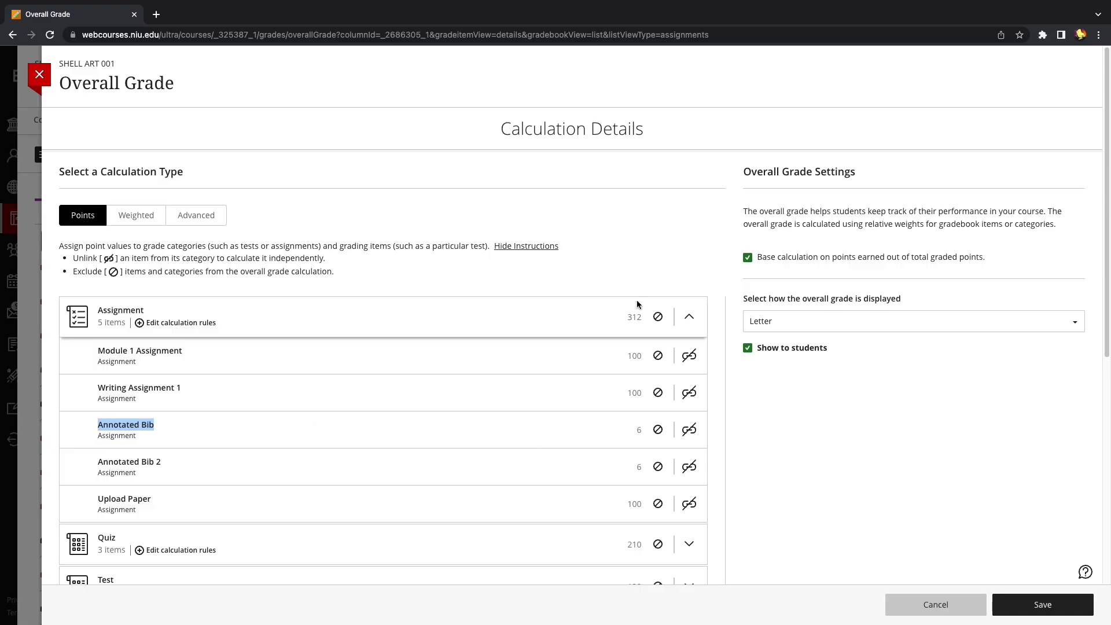
pyautogui.doubleClick(635, 318)
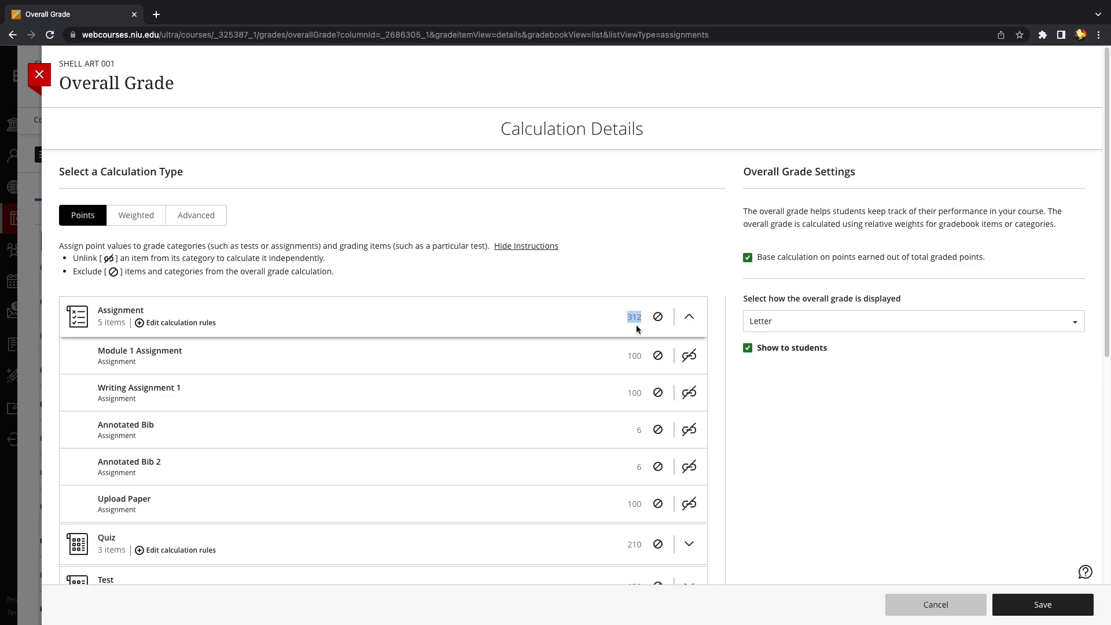
pyautogui.click(657, 430)
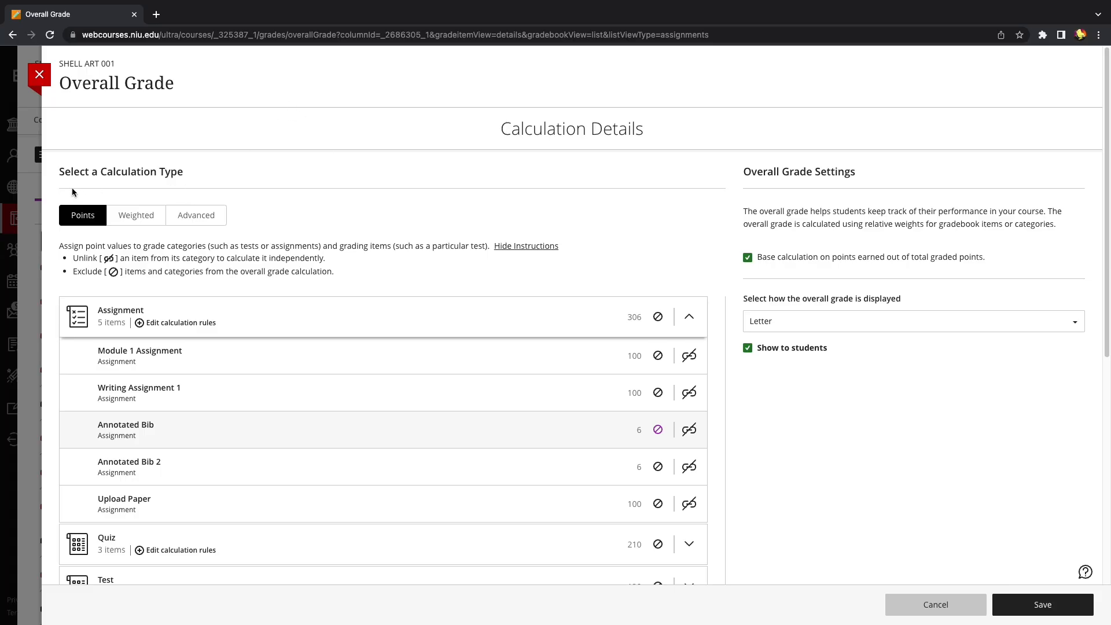
# - Switch the calculation type to Weighted and review the items in the Exam, Test and Quiz categories
pyautogui.click(137, 220)
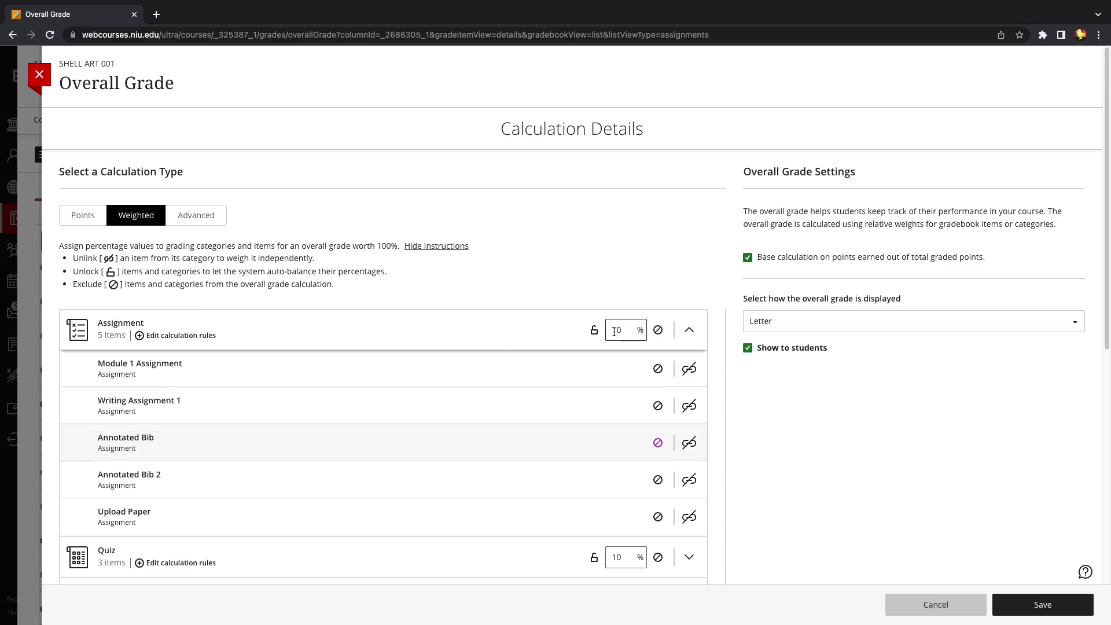
pyautogui.click(688, 332)
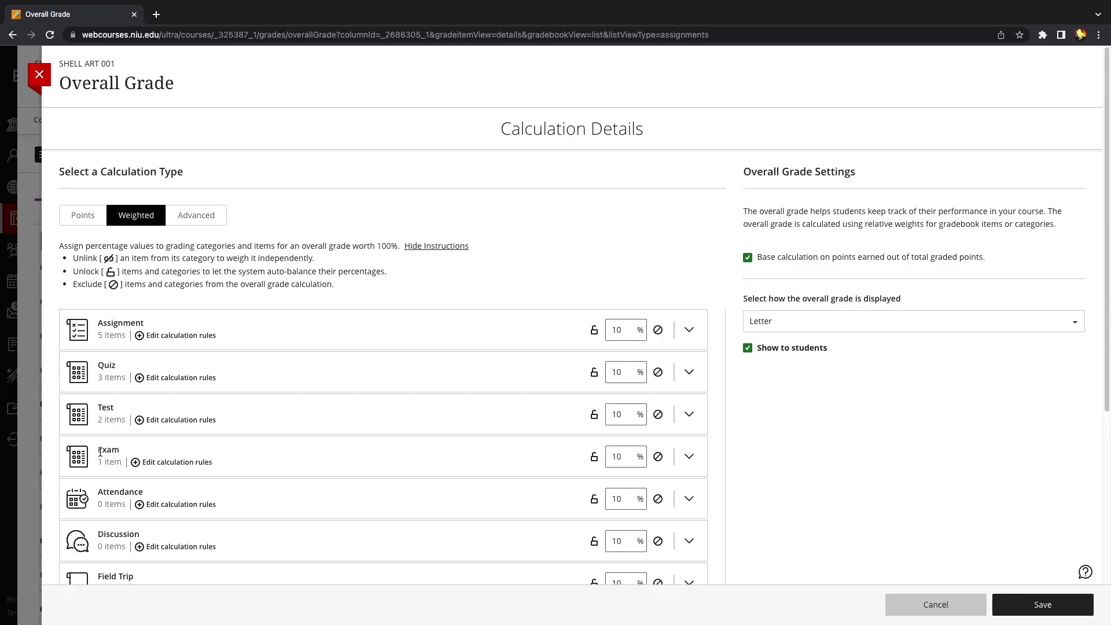
pyautogui.click(689, 458)
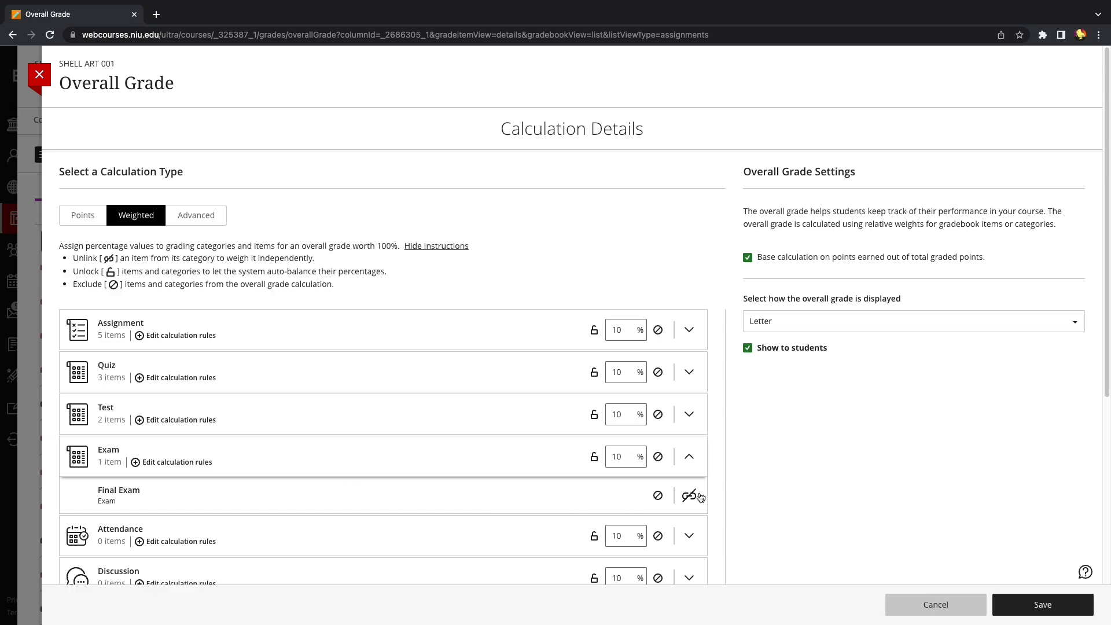
pyautogui.click(689, 457)
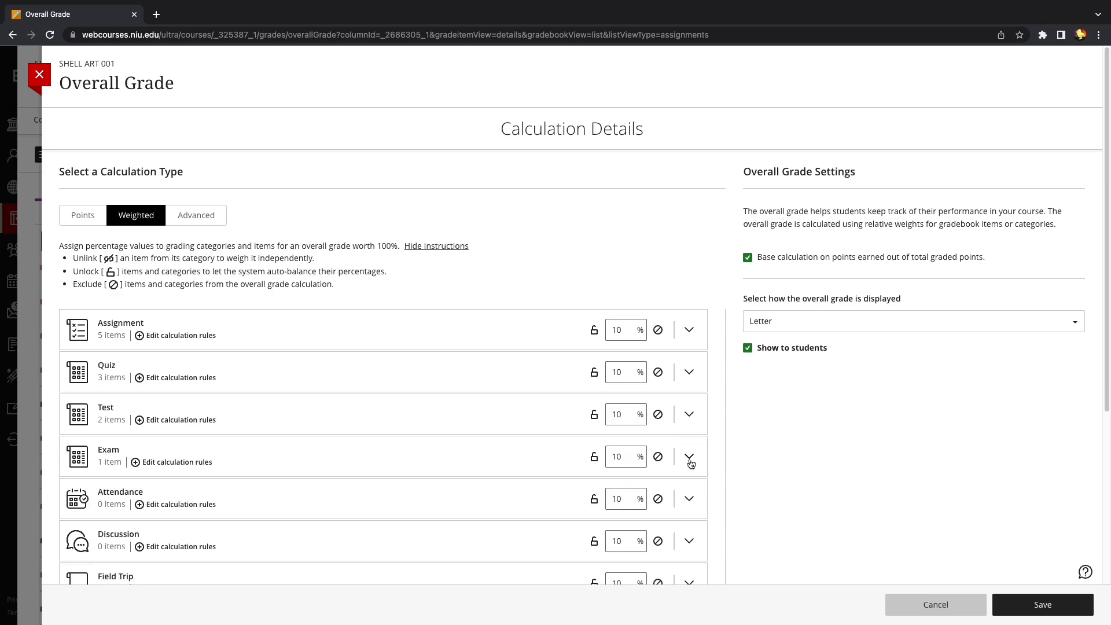
pyautogui.click(689, 414)
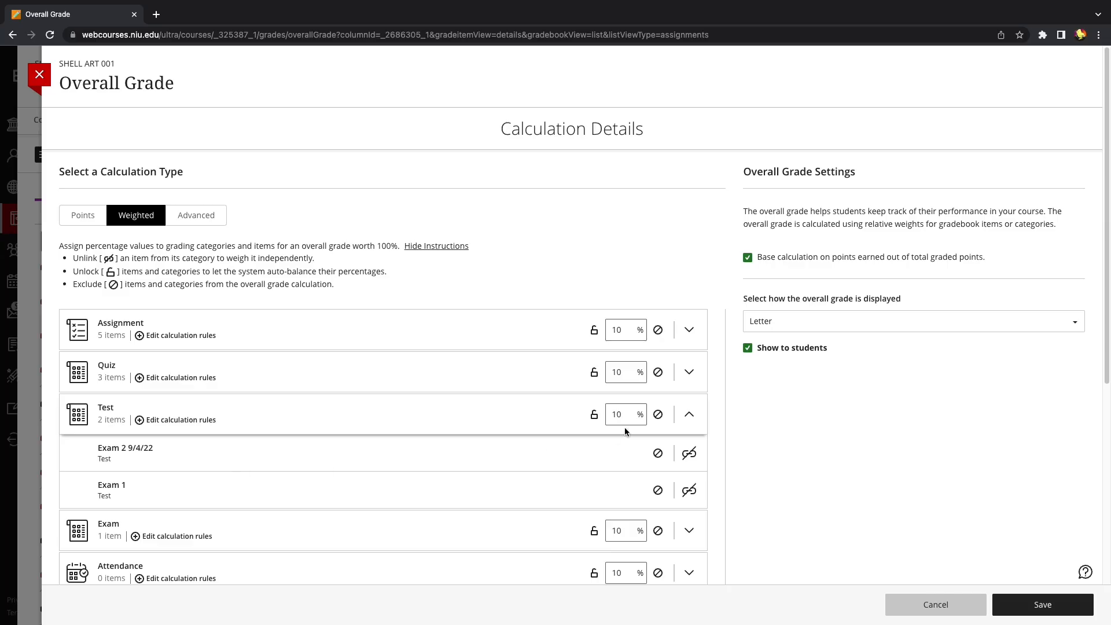
pyautogui.click(689, 415)
pyautogui.click(690, 372)
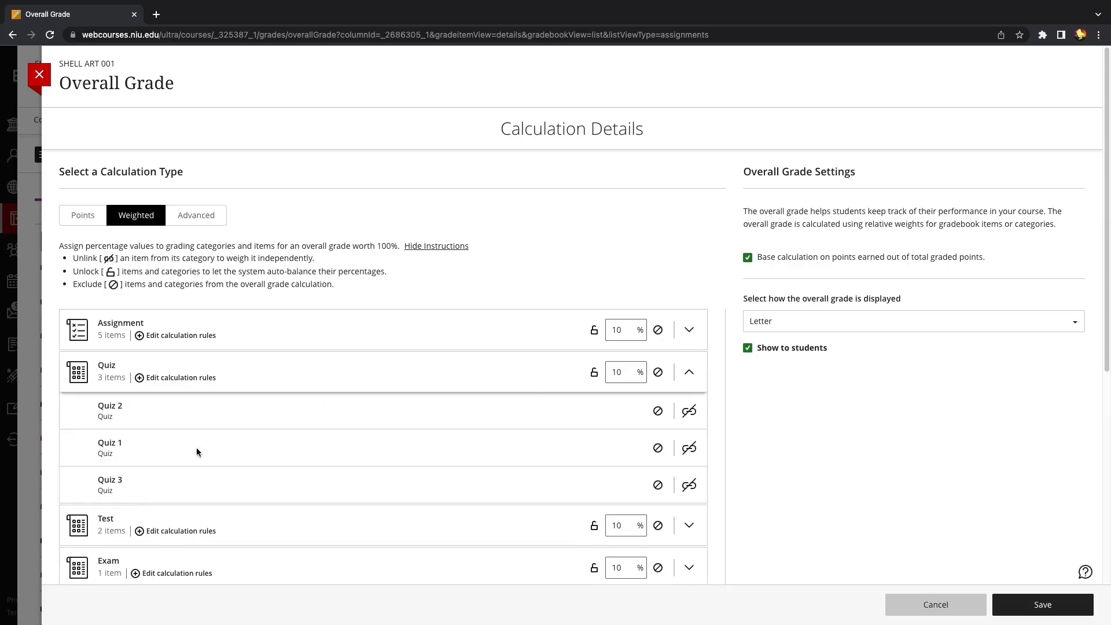
# - Review the items in the Assignment category and look through the weights of all the grading categories
pyautogui.click(689, 373)
pyautogui.click(690, 331)
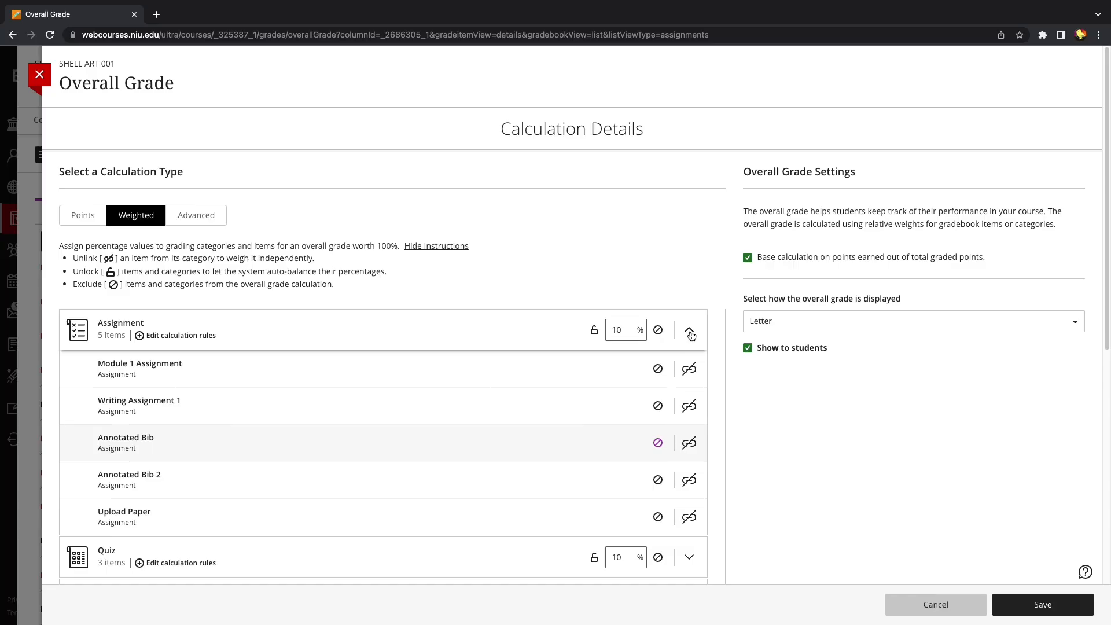
pyautogui.click(690, 332)
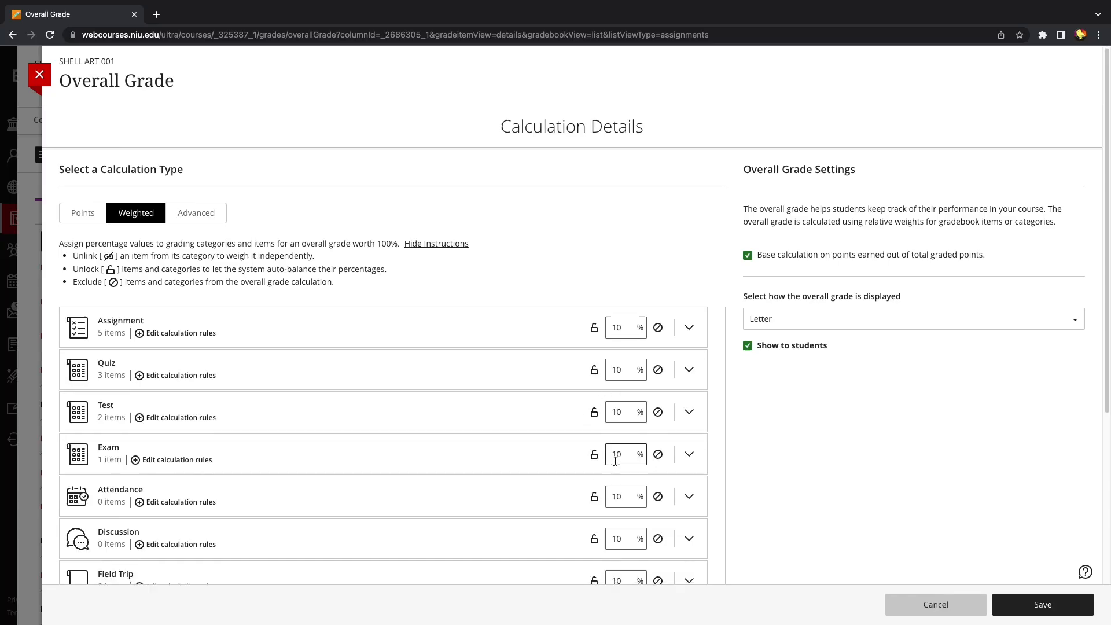
pyautogui.scroll(-5, 616, 460)
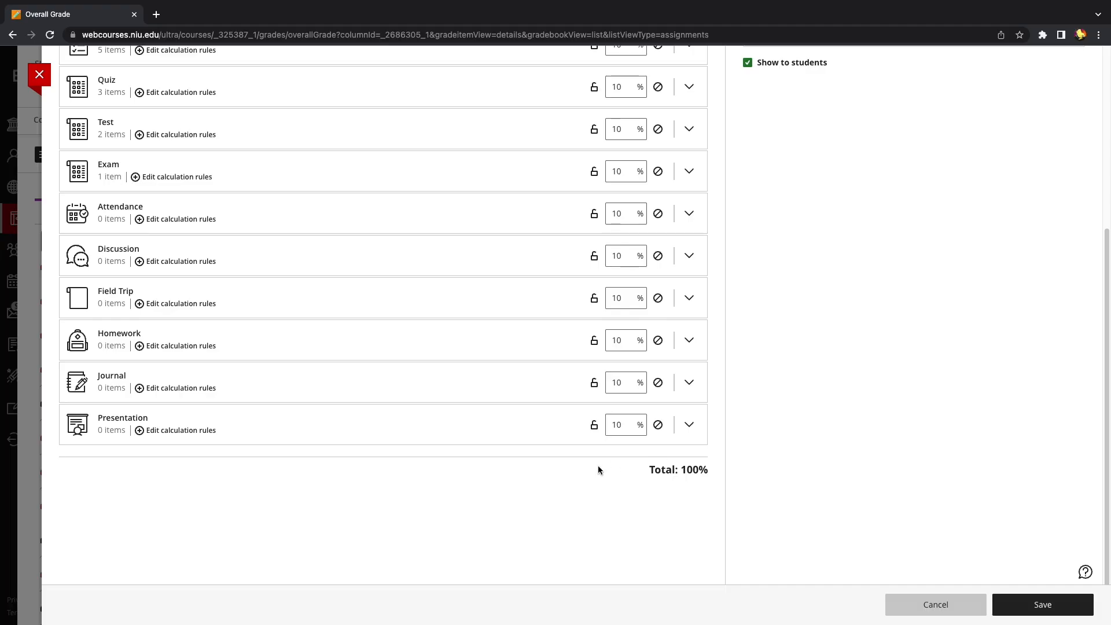
pyautogui.scroll(5, 611, 466)
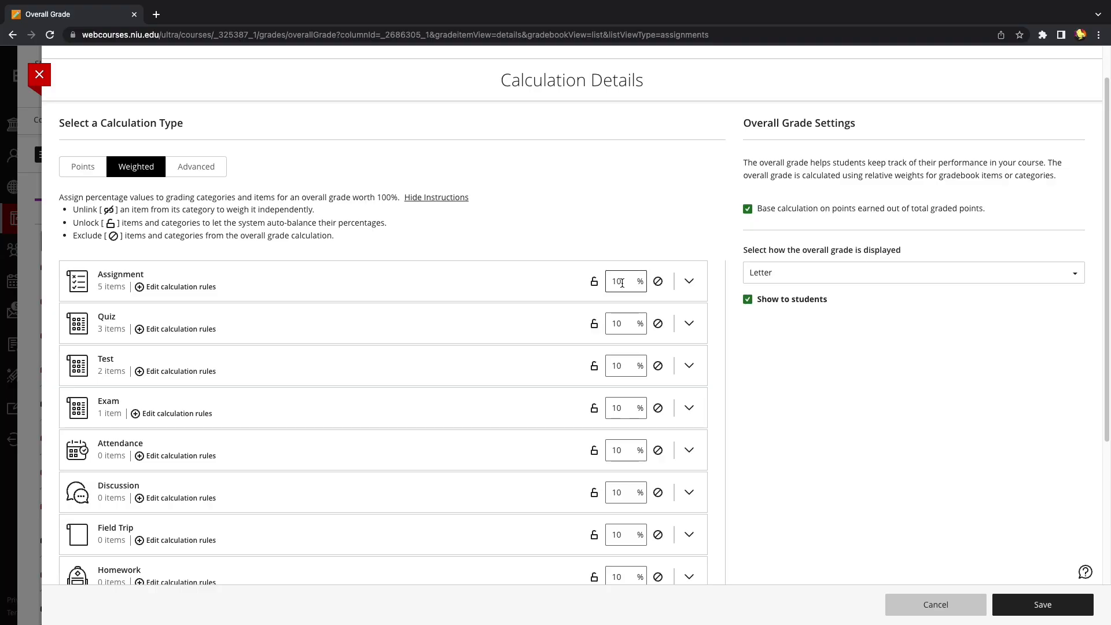
# - Set the weights of the Assignment and Quiz categories to 20% each
pyautogui.moveTo(621, 284); pyautogui.dragTo(610, 284)
pyautogui.write('2')
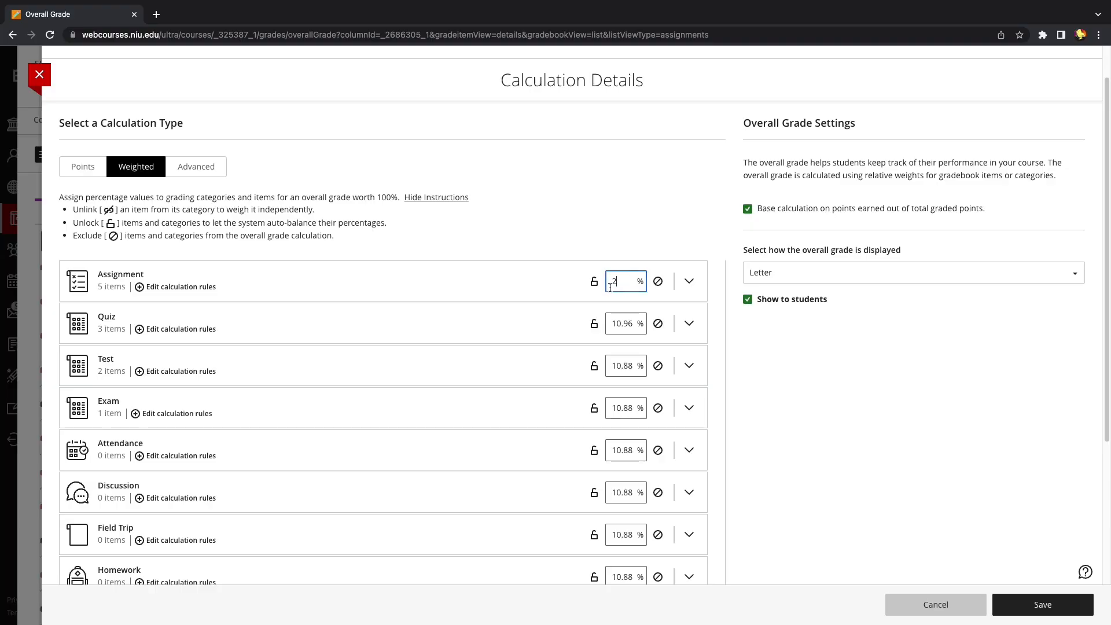
pyautogui.write('0')
pyautogui.press('Tab')
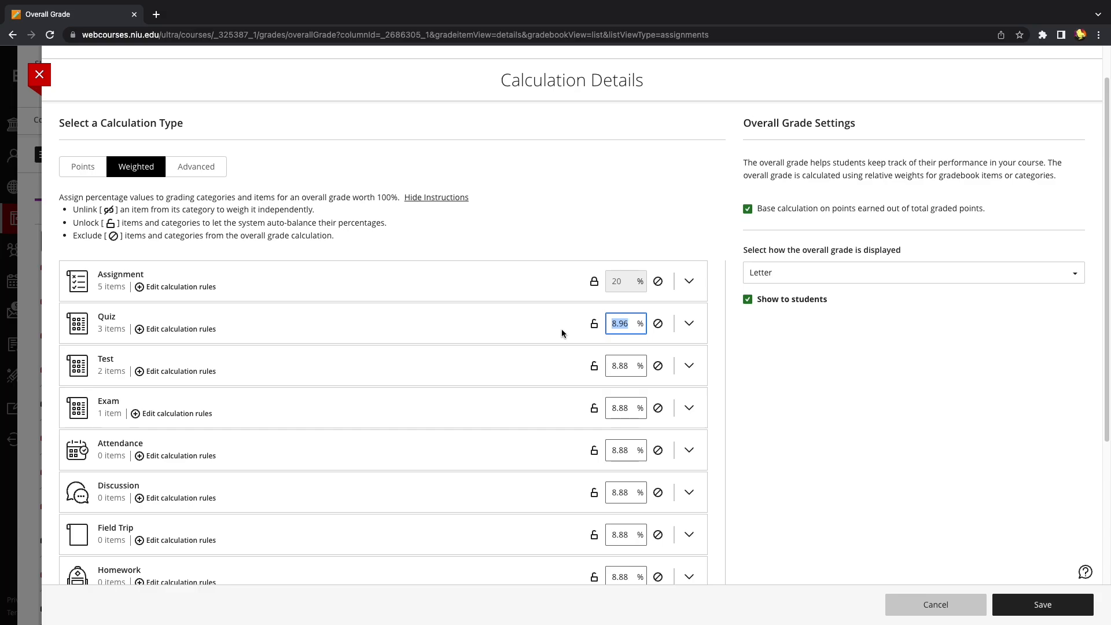
pyautogui.write('20')
pyautogui.press('Tab')
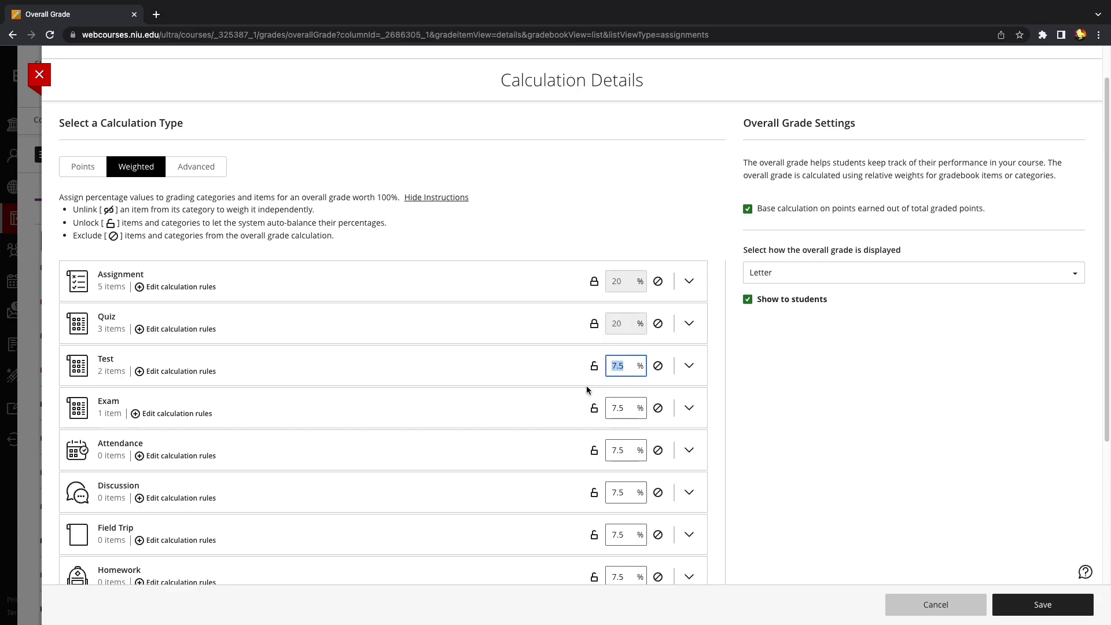
# - Set the Test category's weight to 30% and the Exam category's weight to 20%, locking the Exam value
pyautogui.write('30')
pyautogui.click(569, 384)
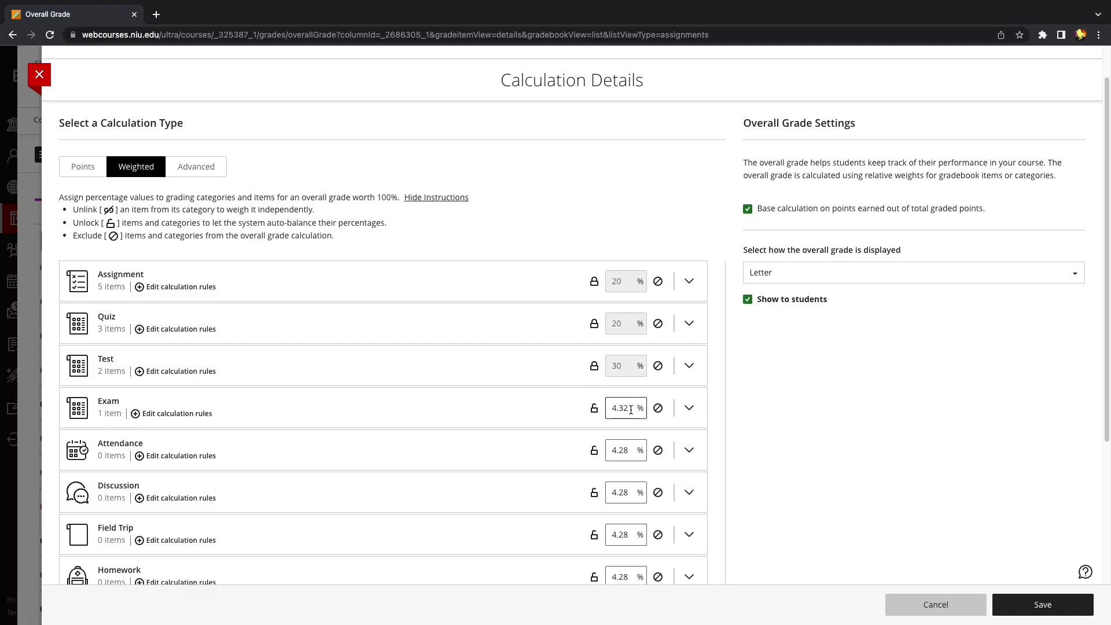
pyautogui.click(612, 408)
pyautogui.write('20')
pyautogui.click(595, 409)
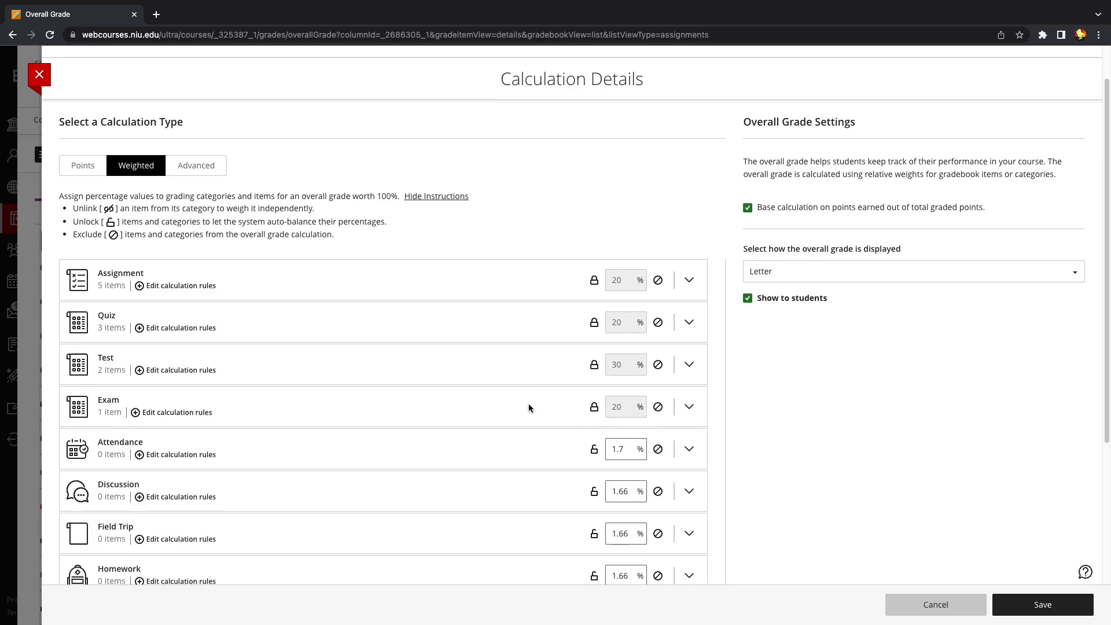
# - Set the weights of the Attendance, Discussion and Field Trip categories to 0%
pyautogui.scroll(-4, 529, 404)
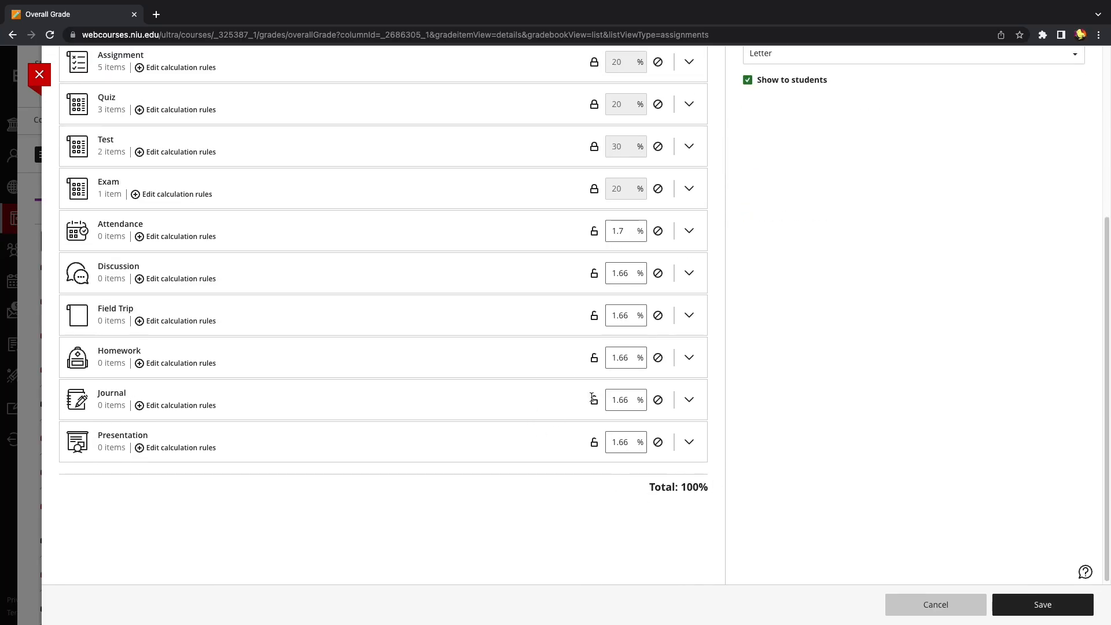
pyautogui.scroll(1, 547, 388)
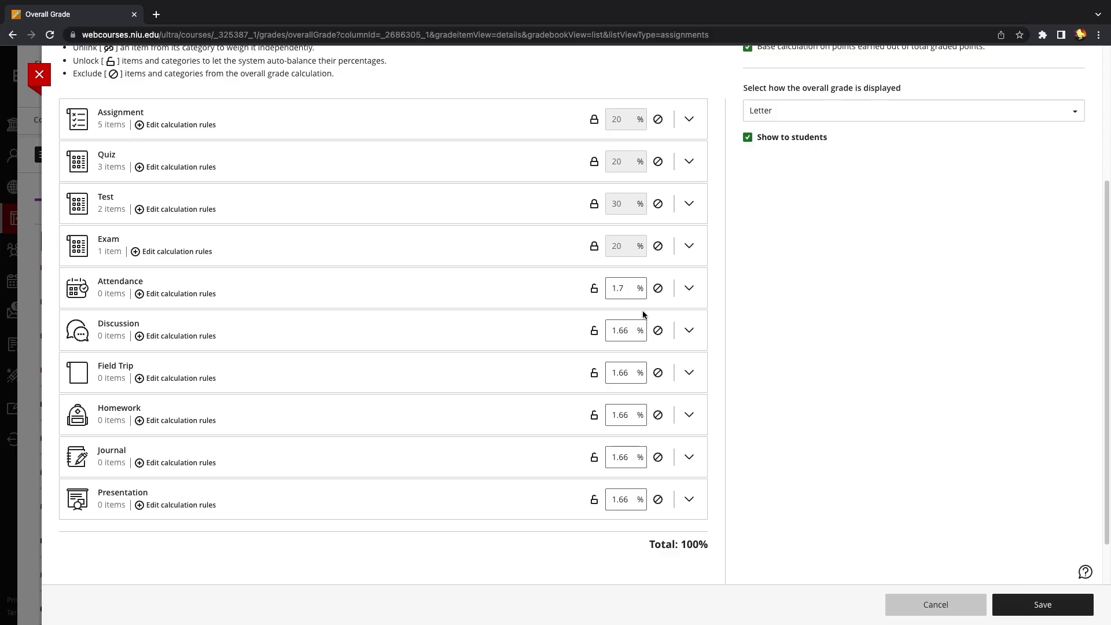
pyautogui.doubleClick(622, 283)
pyautogui.write('0')
pyautogui.doubleClick(616, 330)
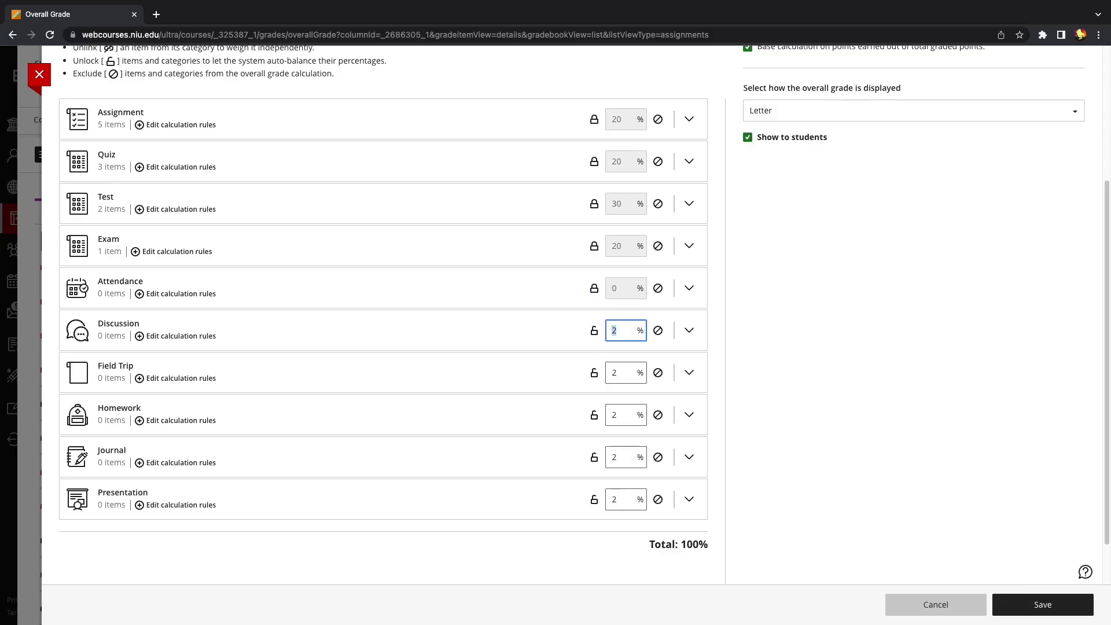
pyautogui.write('0')
pyautogui.doubleClick(609, 381)
pyautogui.write('0')
# - Set the weights of the Homework, Journal and Presentation categories to 0%
pyautogui.doubleClick(609, 423)
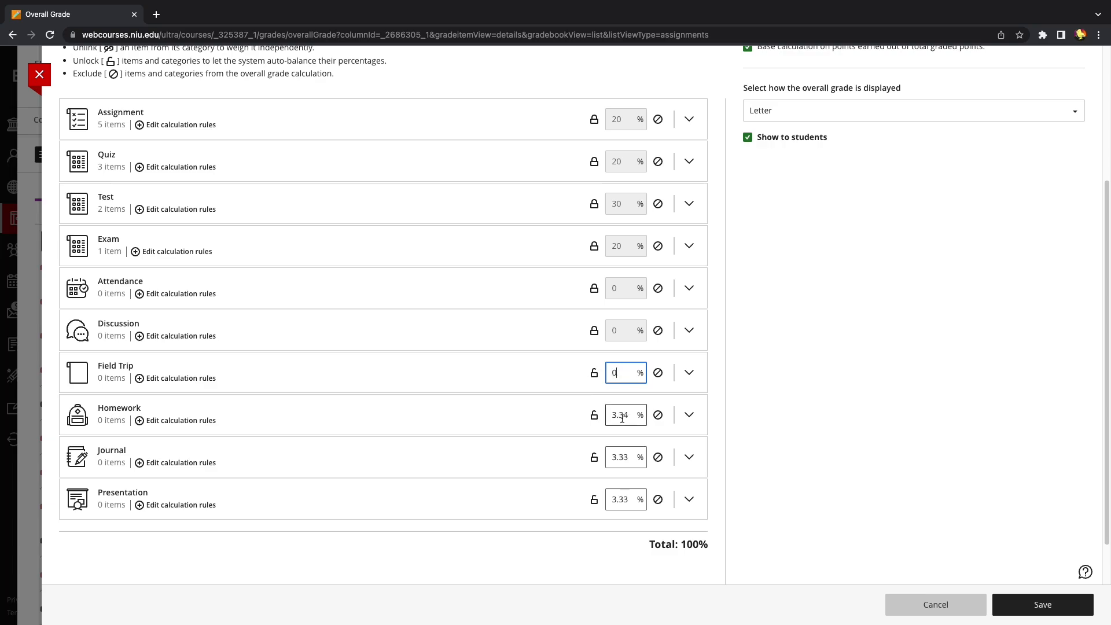
pyautogui.write('0')
pyautogui.doubleClick(614, 457)
pyautogui.write('0')
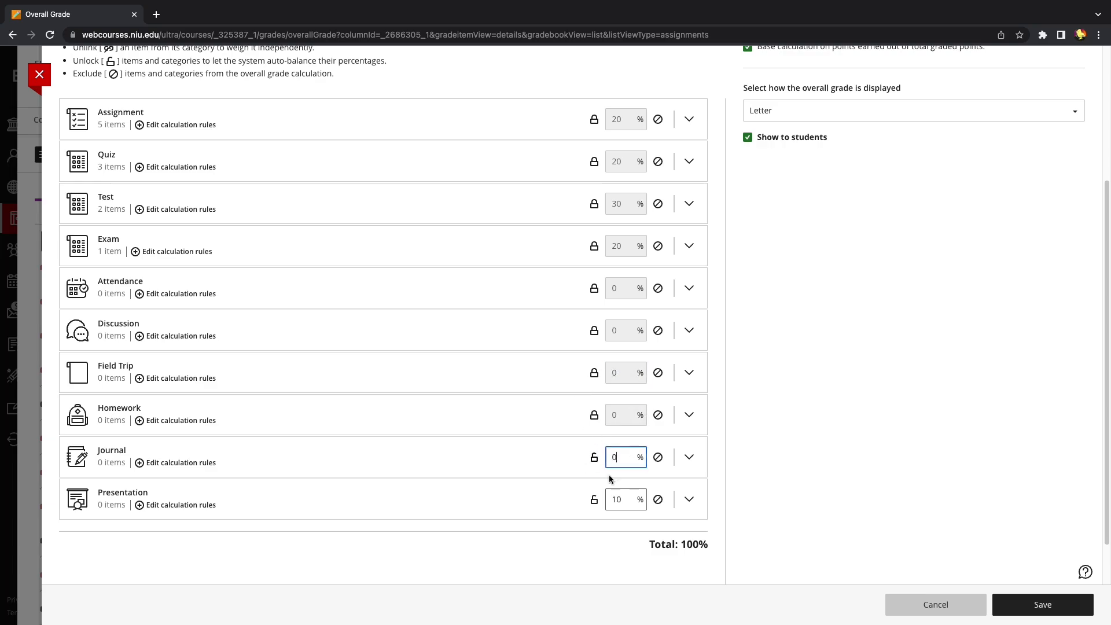
pyautogui.doubleClick(615, 499)
pyautogui.write('0')
pyautogui.click(567, 487)
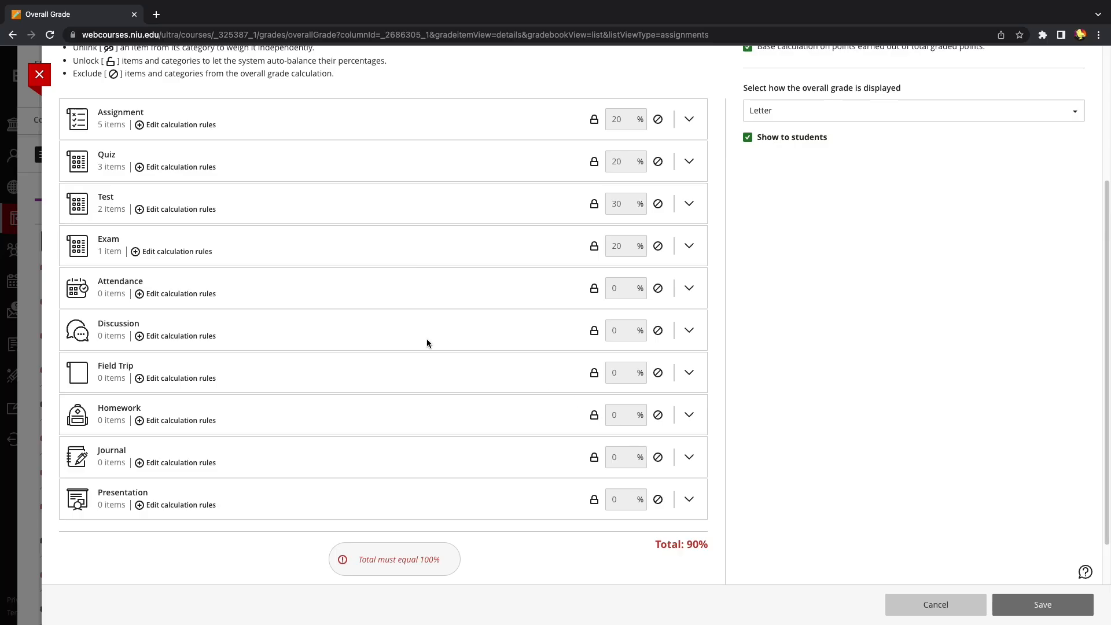
# - Unlock the Attendance category, set its weight to 10% and lock it again
pyautogui.click(617, 287)
pyautogui.click(594, 288)
pyautogui.click(616, 289)
pyautogui.write('10')
pyautogui.click(594, 288)
pyautogui.click(549, 298)
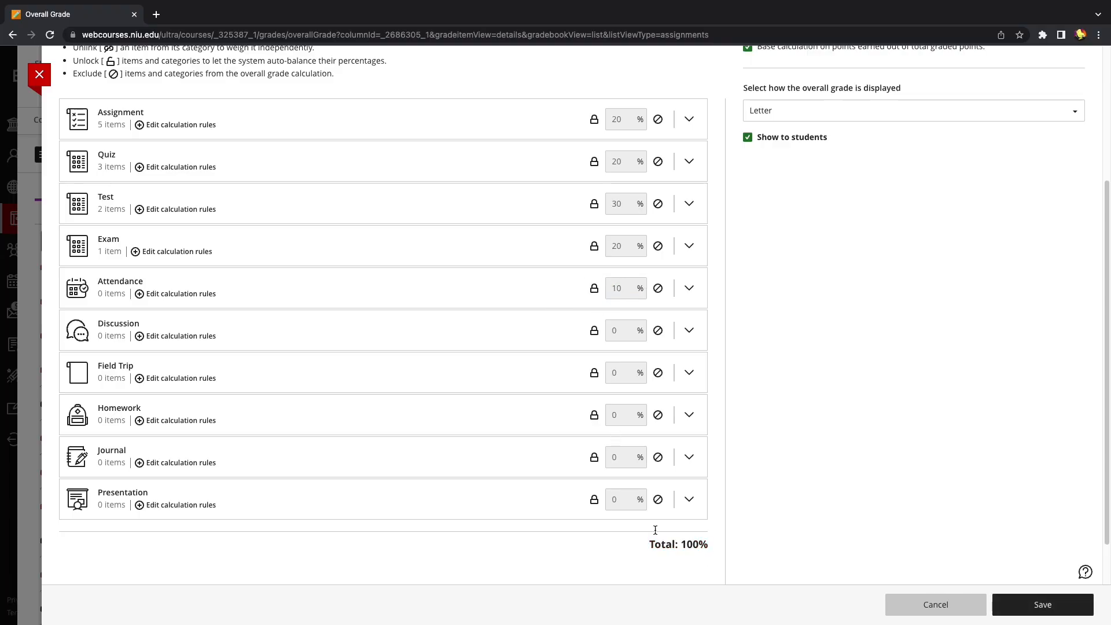
pyautogui.scroll(4, 253, 392)
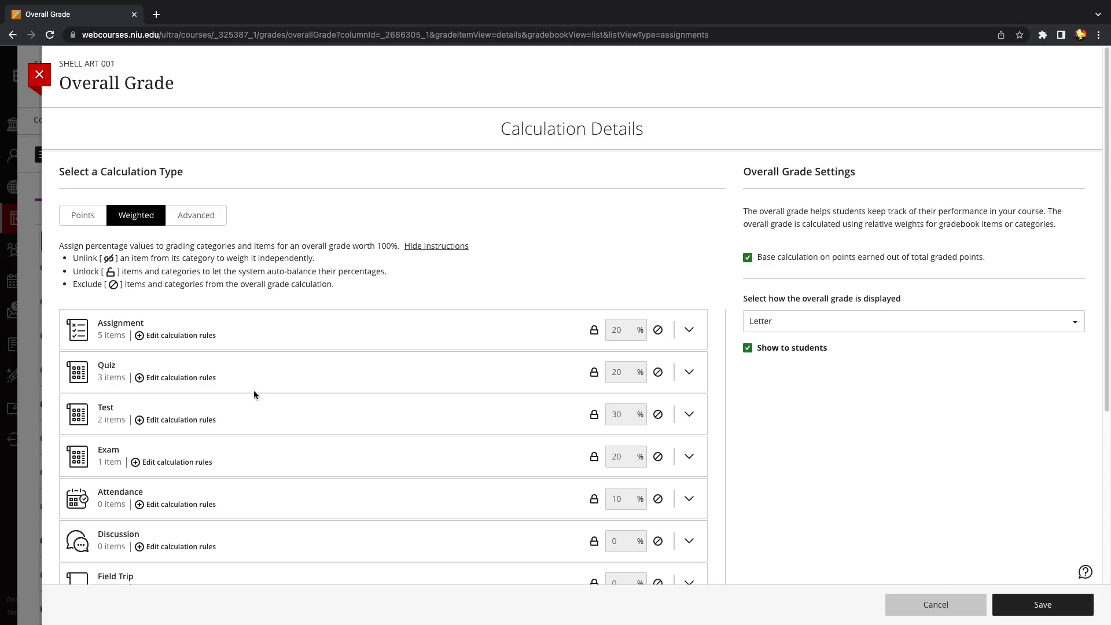